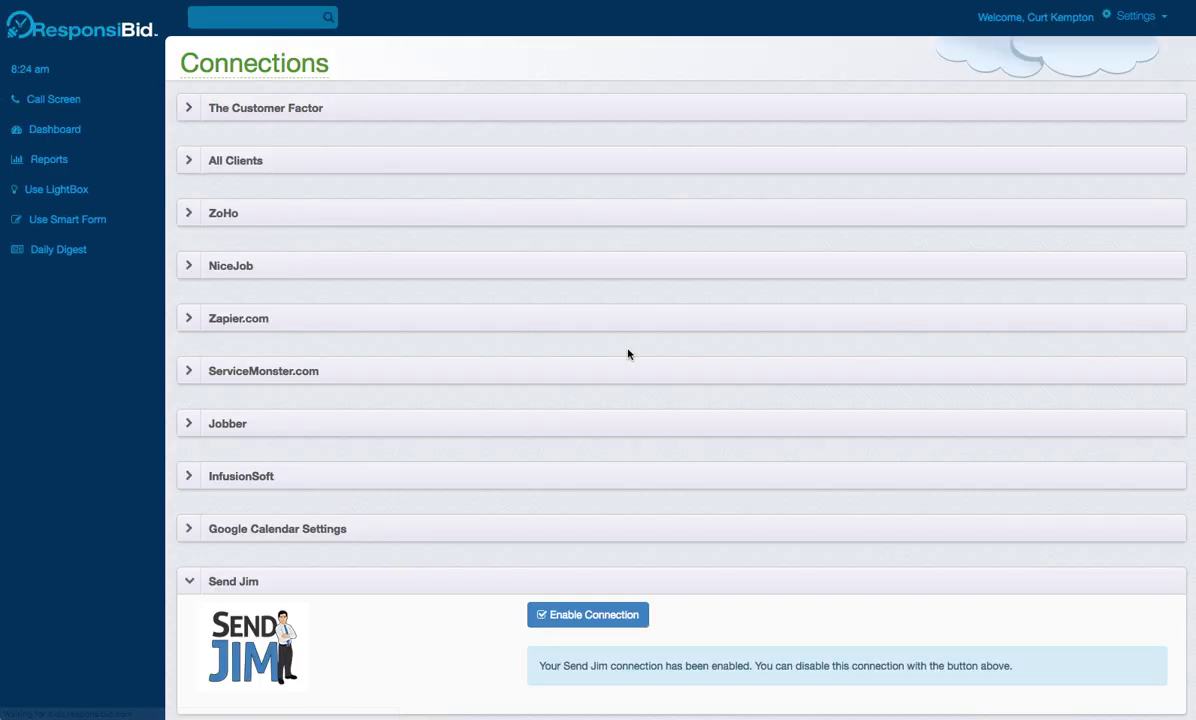
{"action": "scroll", "coordinate": [454, 470], "scroll_direction": "down", "scroll_amount": 2}
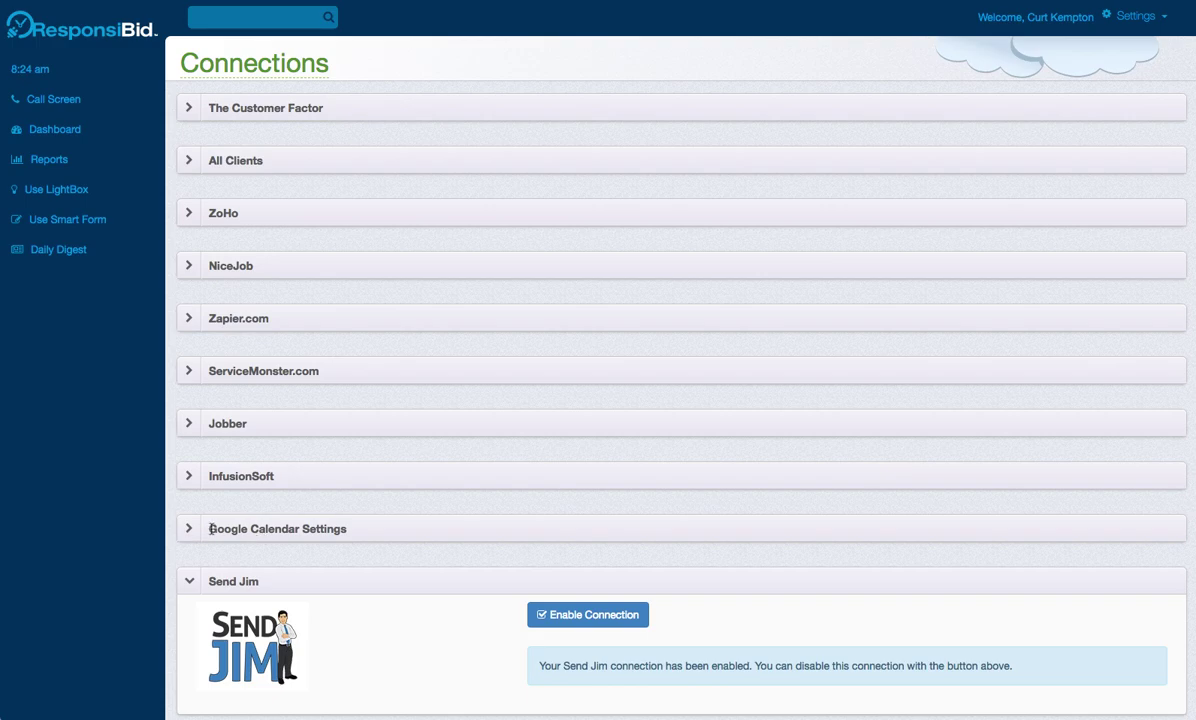
{"action": "left_click_drag", "start_coordinate": [210, 529], "coordinate": [336, 533]}
{"action": "left_click", "coordinate": [355, 537]}
{"action": "left_click", "coordinate": [391, 531]}
{"action": "left_click", "coordinate": [395, 530]}
Expand the Jobber section in Connections and connect the account with Jobber.
{"action": "left_click", "coordinate": [410, 424]}
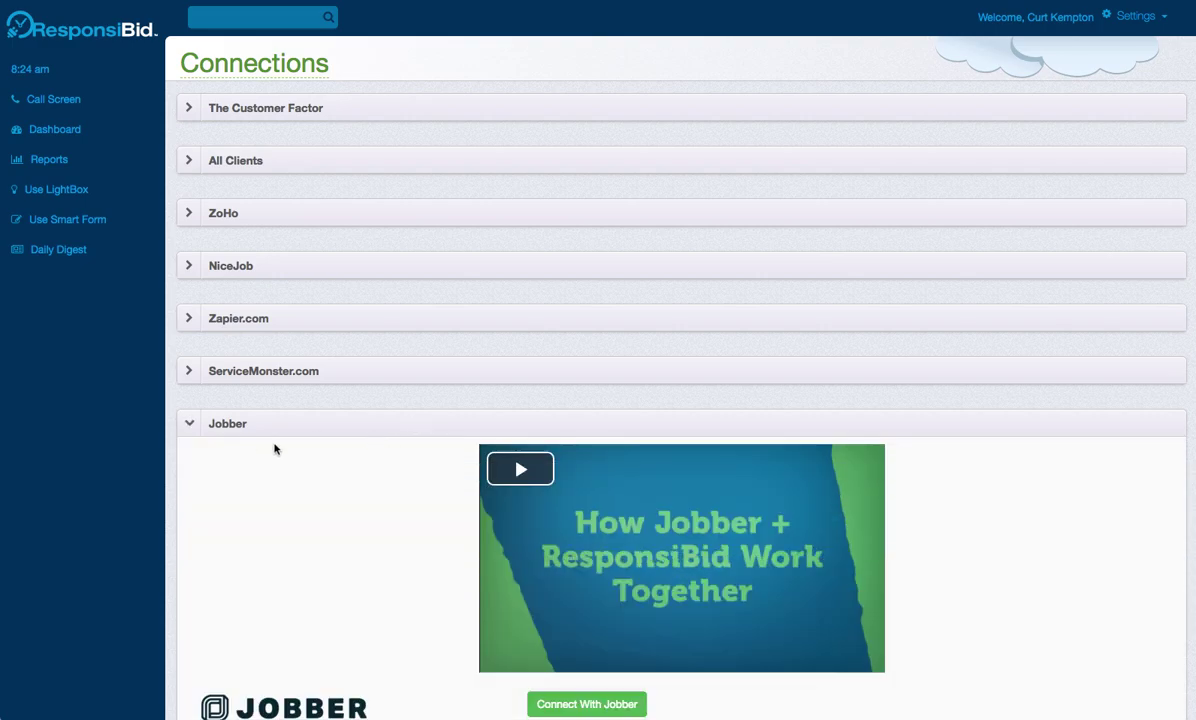
{"action": "scroll", "coordinate": [275, 448], "scroll_direction": "down", "scroll_amount": 3}
{"action": "scroll", "coordinate": [275, 449], "scroll_direction": "up", "scroll_amount": 1}
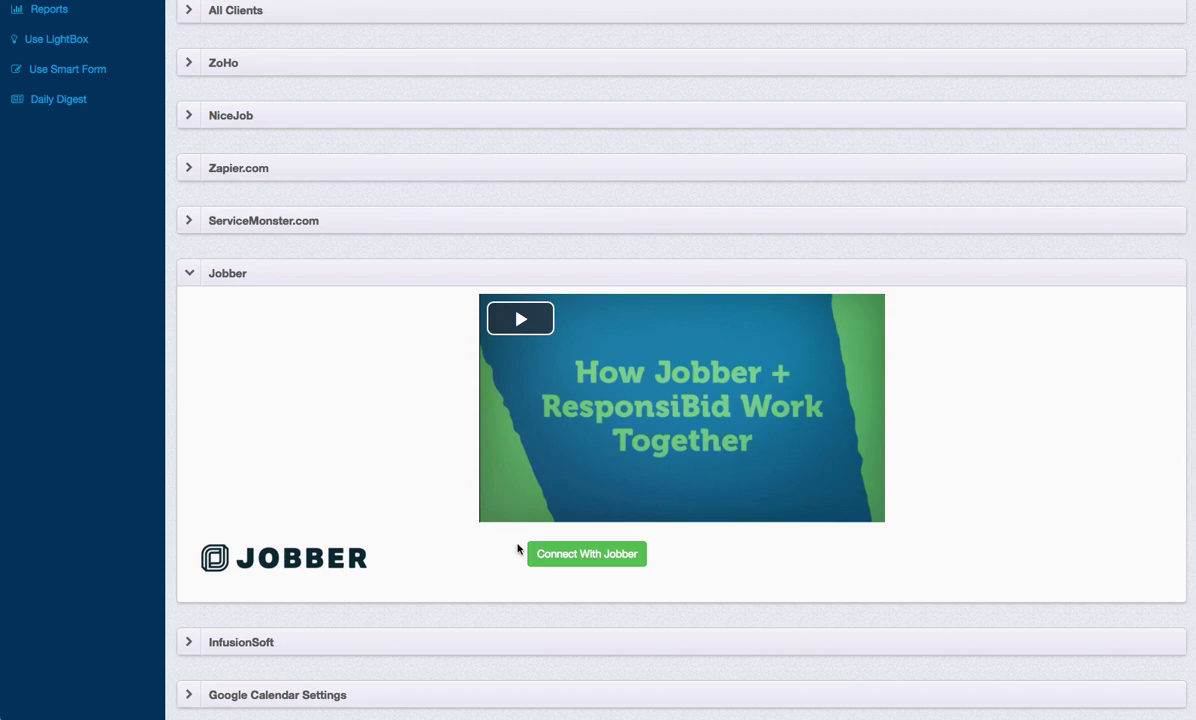
{"action": "left_click", "coordinate": [572, 557]}
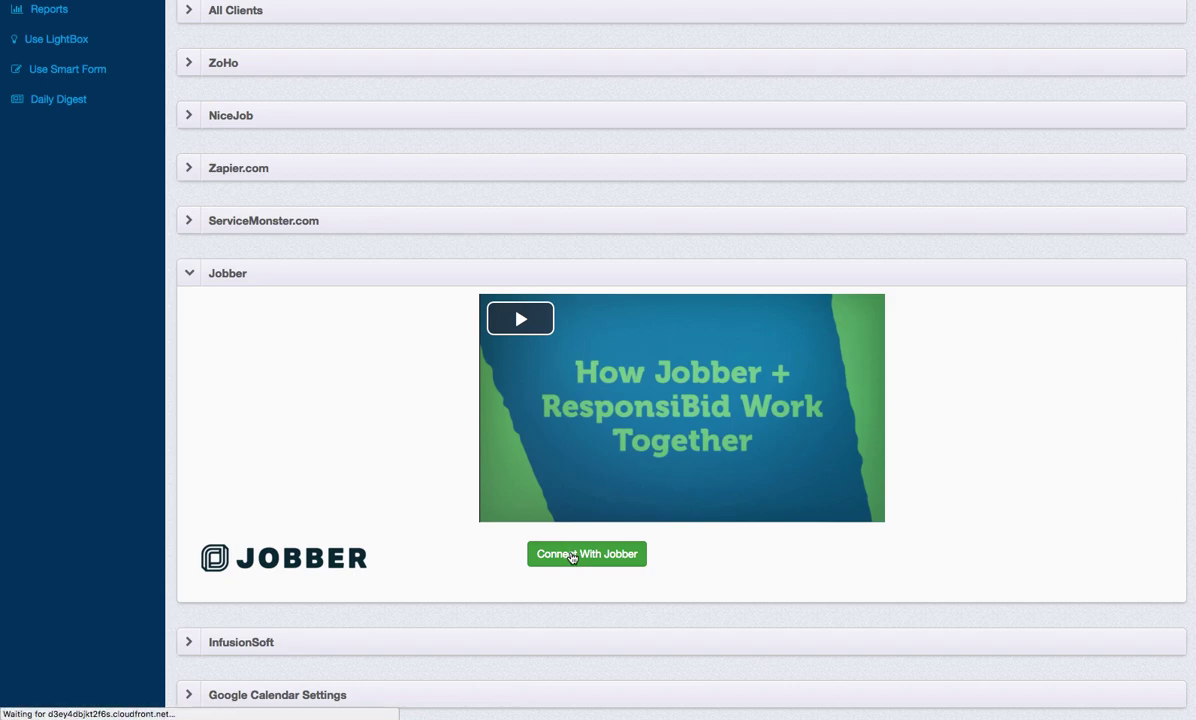
{"action": "left_click", "coordinate": [519, 478]}
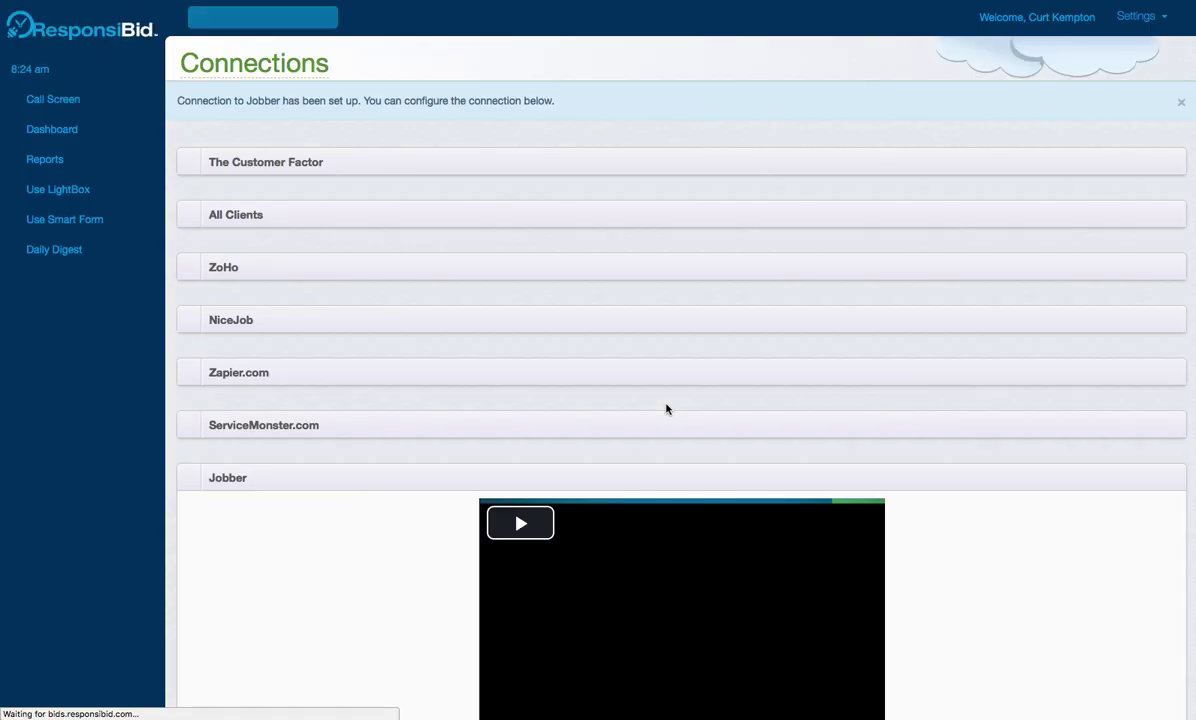
Review the Jobber connection options, including the default hourly rate, completed and deleted job statuses, and follow-up setting.
{"action": "scroll", "coordinate": [540, 425], "scroll_direction": "down", "scroll_amount": 3}
{"action": "scroll", "coordinate": [522, 432], "scroll_direction": "down", "scroll_amount": 2}
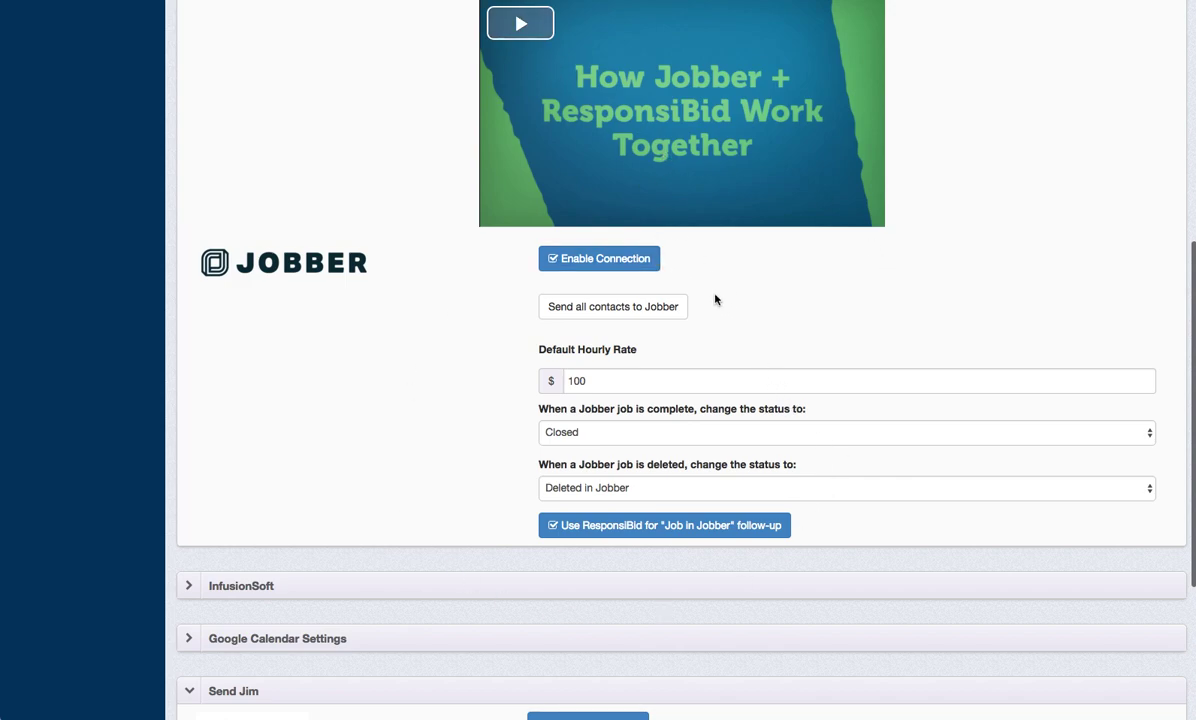
{"action": "scroll", "coordinate": [700, 338], "scroll_direction": "up", "scroll_amount": 1}
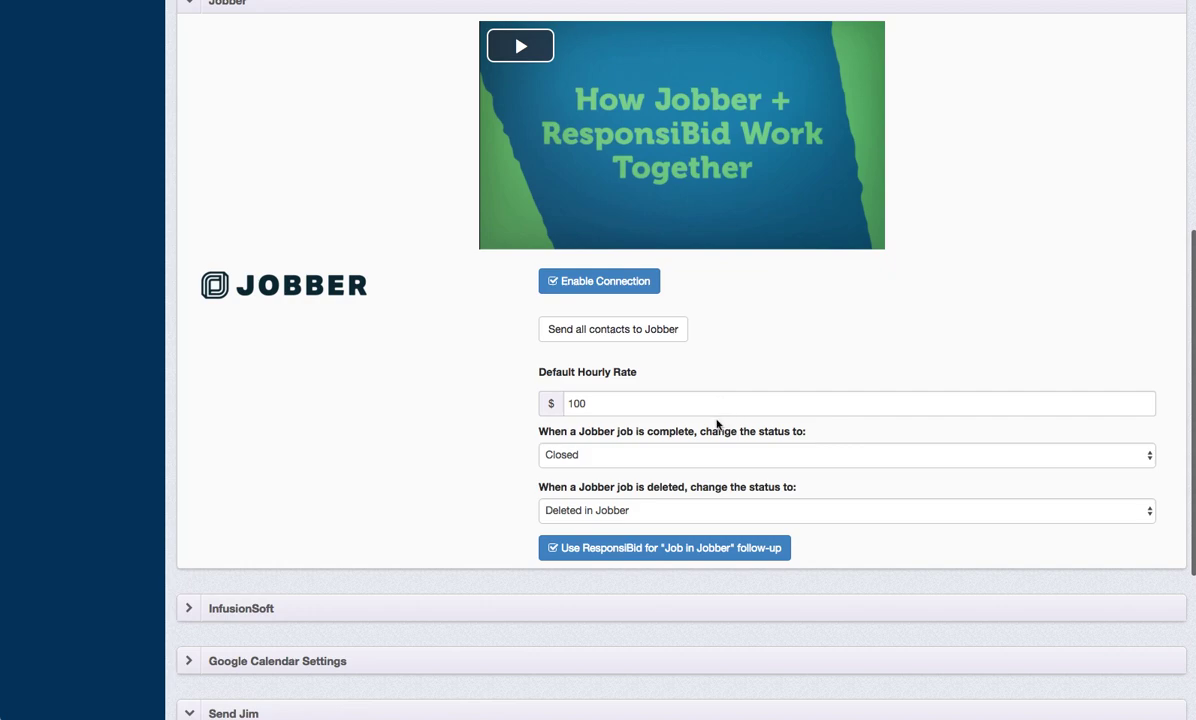
{"action": "scroll", "coordinate": [897, 237], "scroll_direction": "up", "scroll_amount": 5}
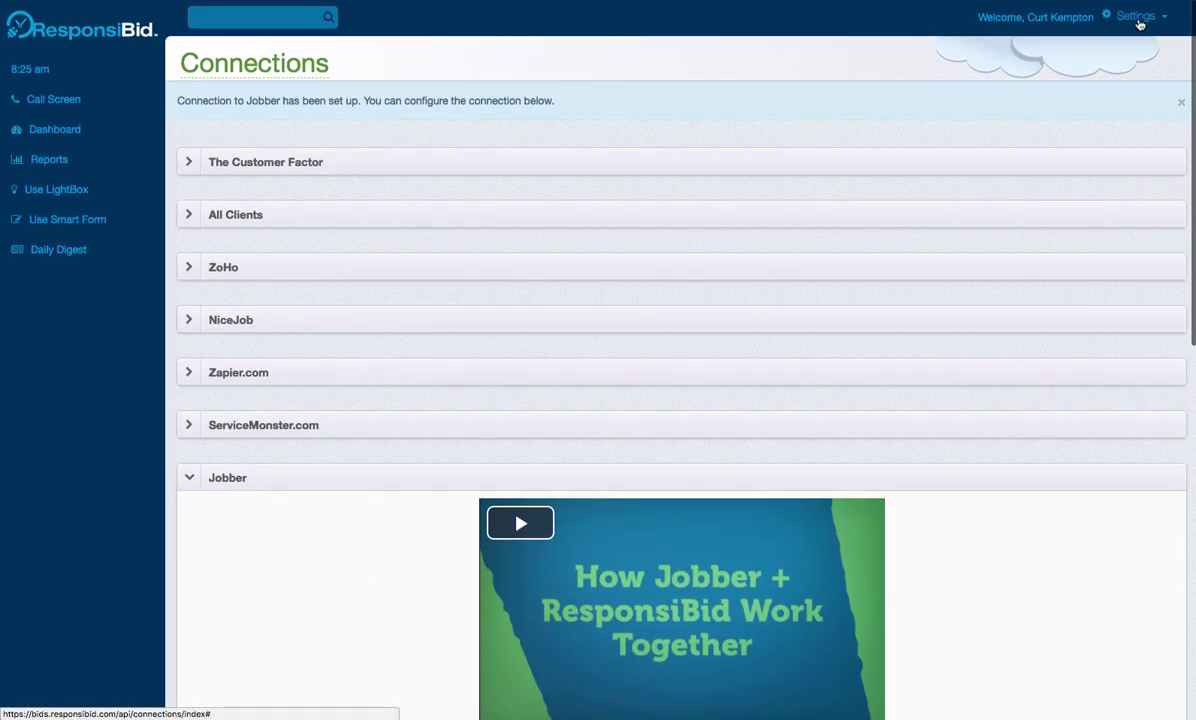
{"action": "left_click", "coordinate": [1135, 16]}
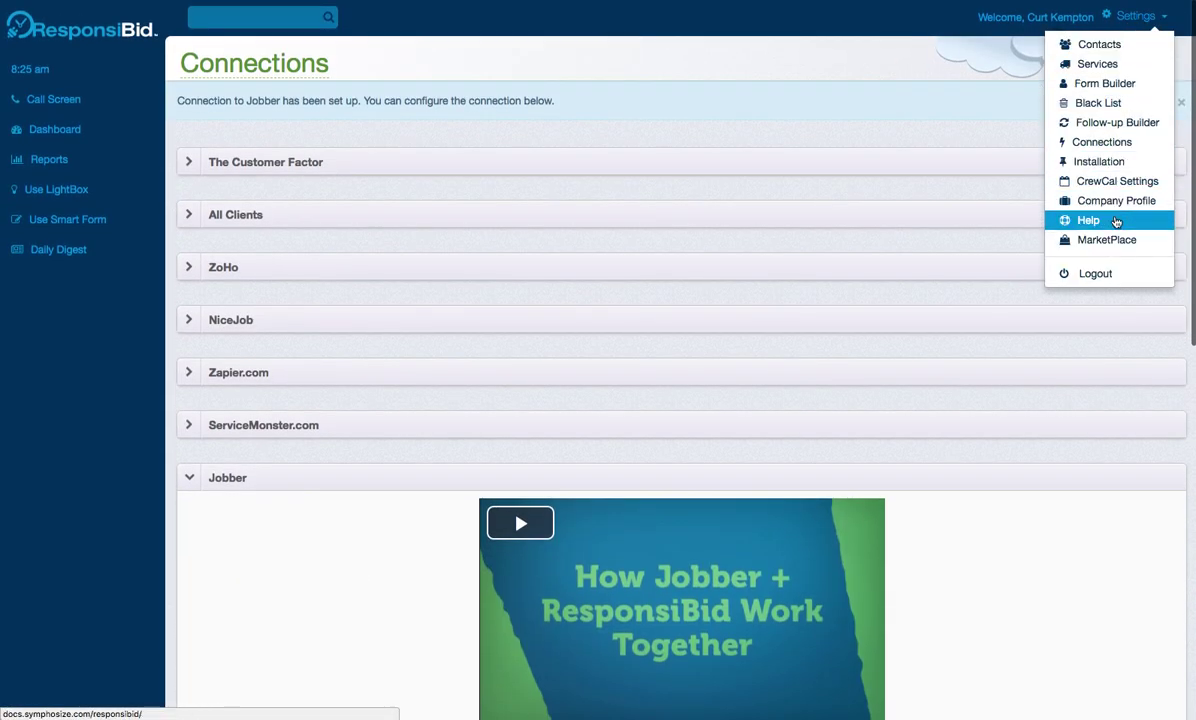
{"action": "left_click", "coordinate": [1019, 570]}
{"action": "scroll", "coordinate": [1015, 560], "scroll_direction": "down", "scroll_amount": 5}
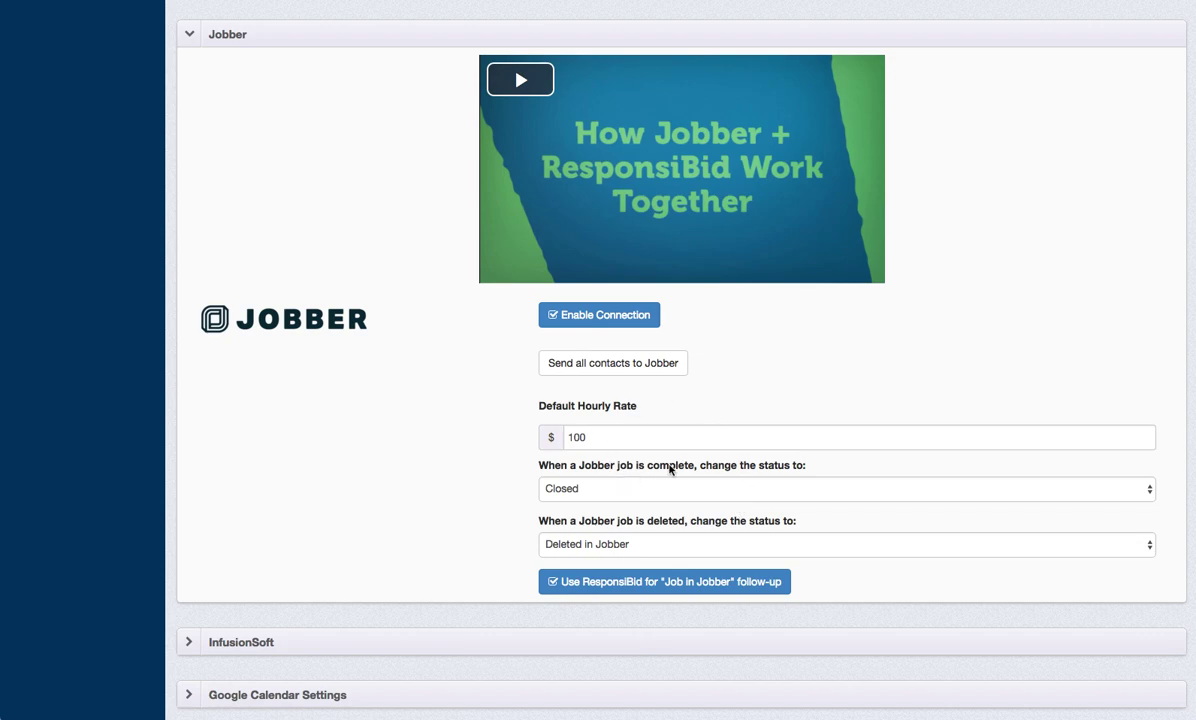
{"action": "scroll", "coordinate": [670, 469], "scroll_direction": "up", "scroll_amount": 3}
{"action": "scroll", "coordinate": [670, 465], "scroll_direction": "up", "scroll_amount": 5}
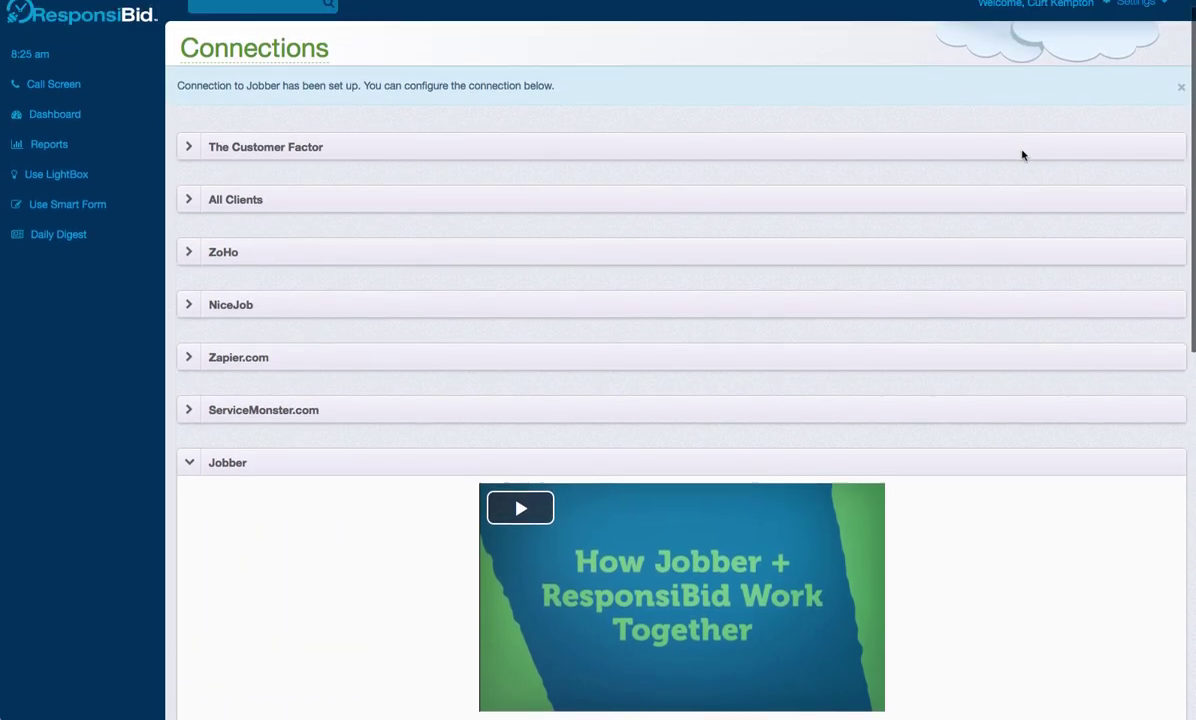
Open the CrewCal Settings page and view the crews under Manage crews.
{"action": "left_click", "coordinate": [1150, 17]}
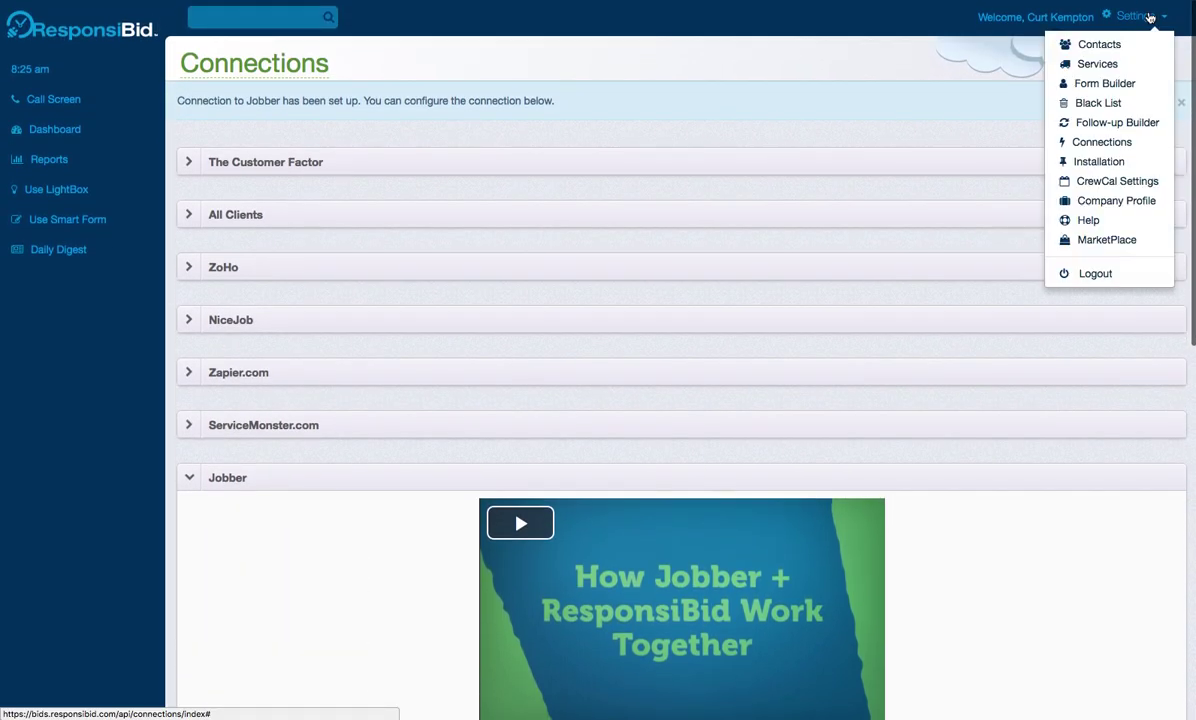
{"action": "left_click", "coordinate": [1116, 182]}
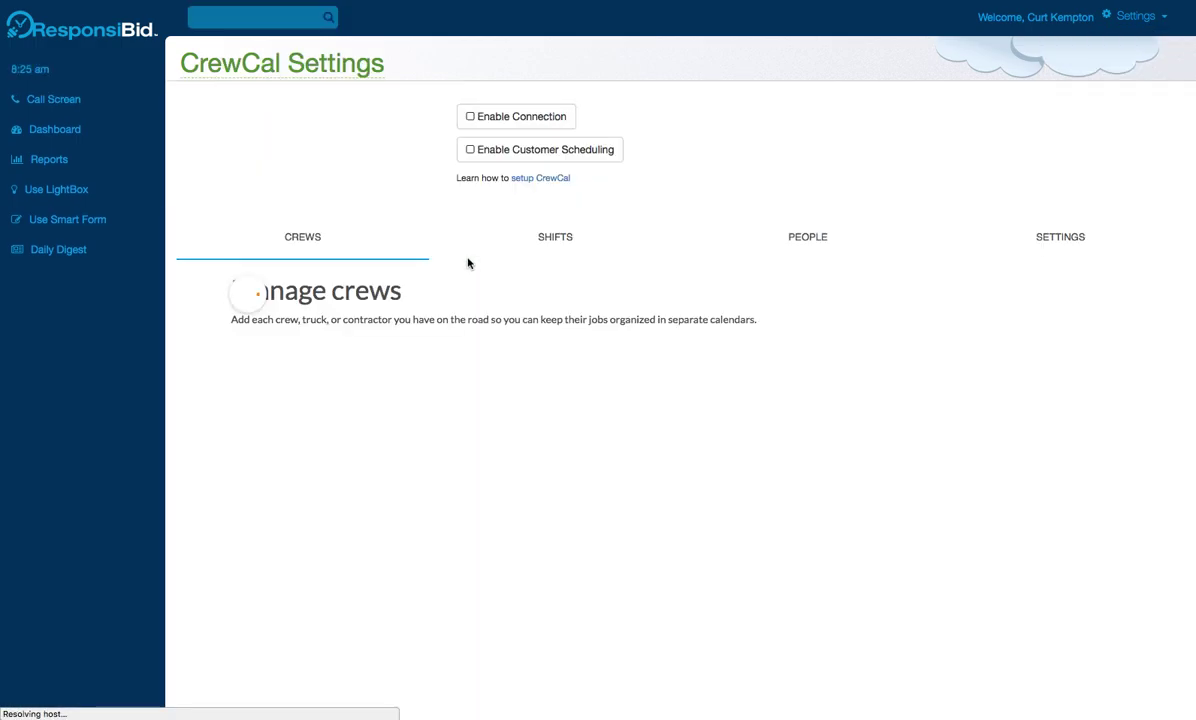
{"action": "scroll", "coordinate": [510, 320], "scroll_direction": "down", "scroll_amount": 3}
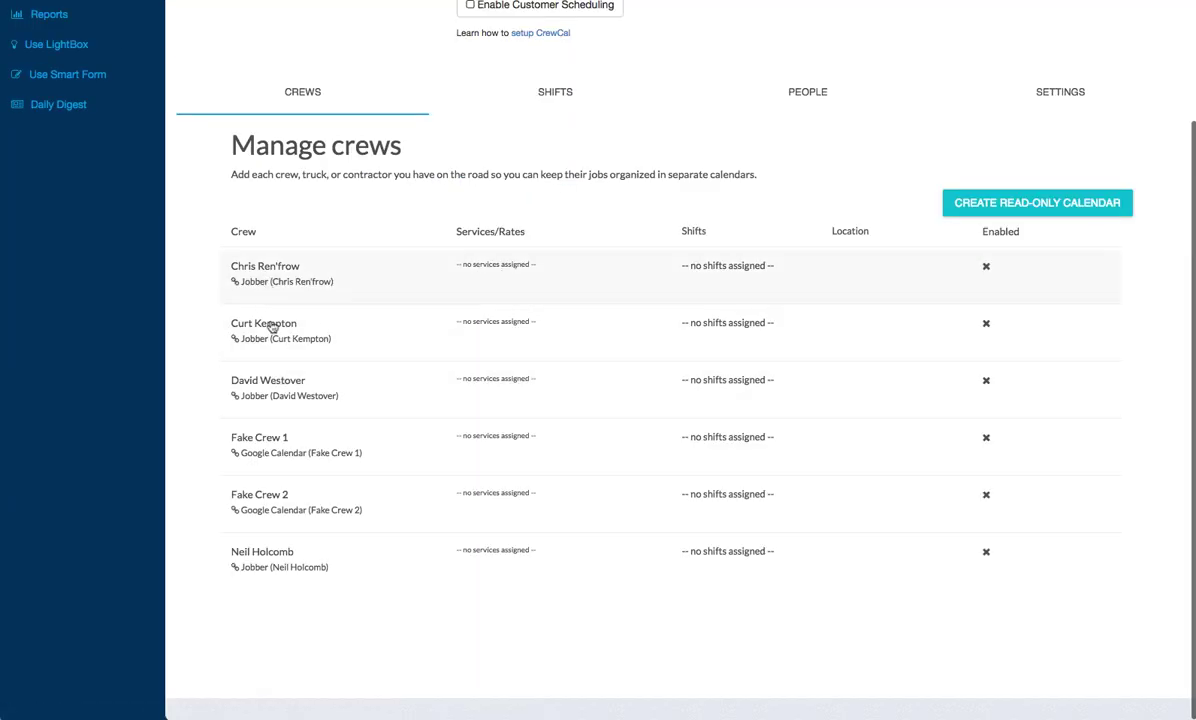
Delete the Google Calendar crews Fake Crew 1 and Fake Crew 2 from Manage crews.
{"action": "left_click", "coordinate": [313, 455]}
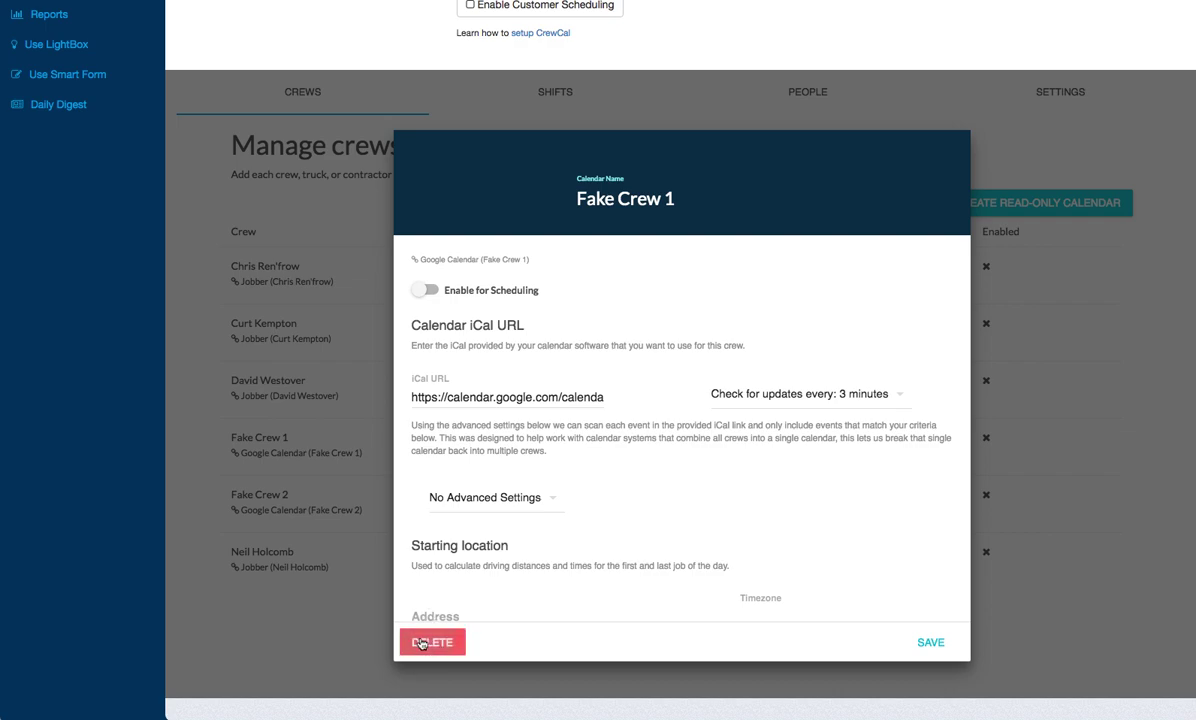
{"action": "left_click", "coordinate": [425, 640]}
{"action": "left_click", "coordinate": [300, 463]}
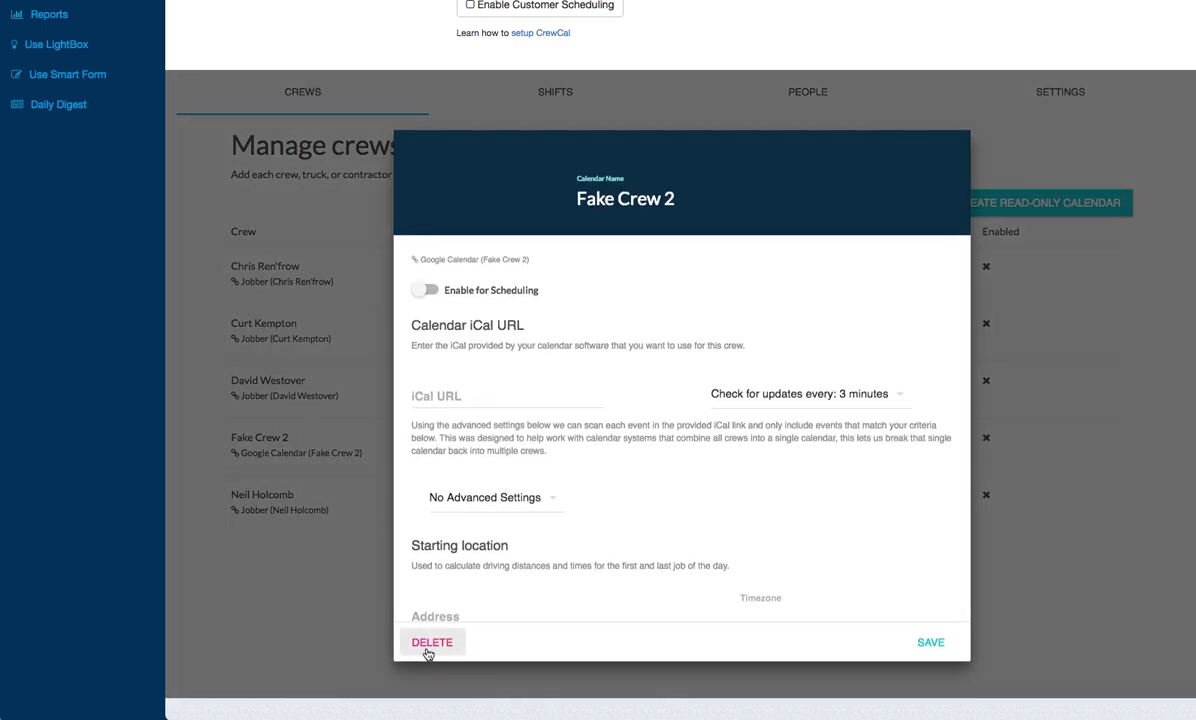
{"action": "left_click", "coordinate": [427, 648]}
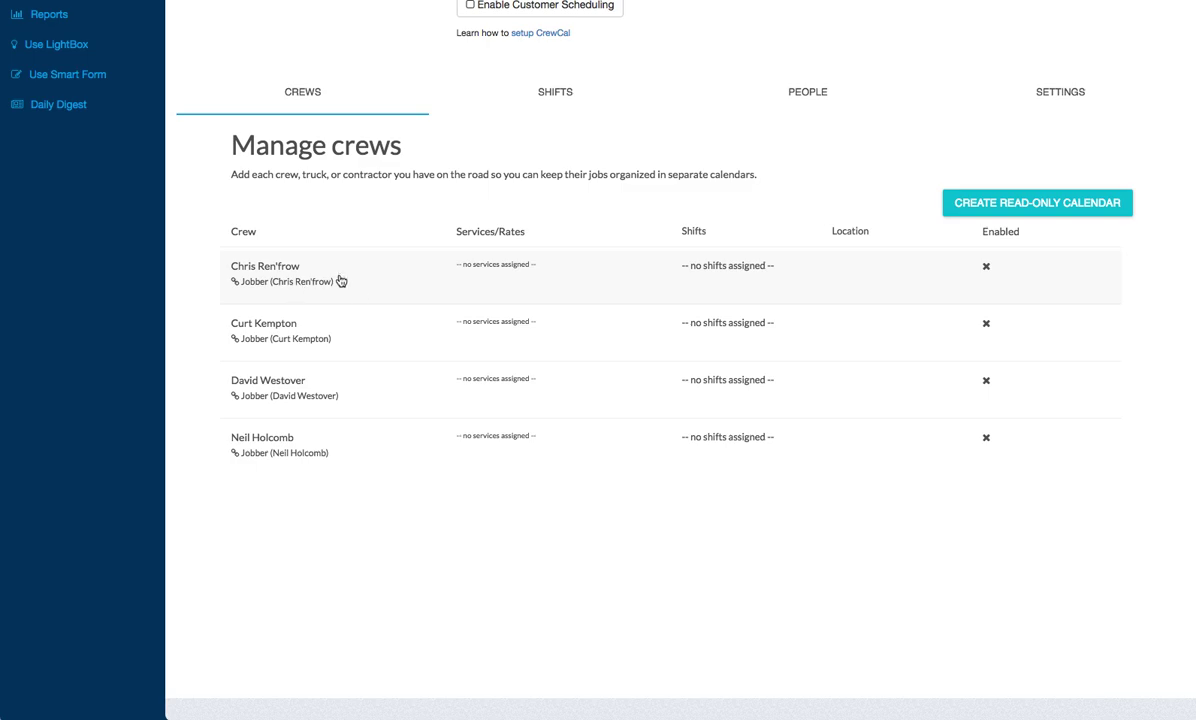
Delete the four Jobber-linked crews one by one from Manage crews.
{"action": "left_click", "coordinate": [340, 281]}
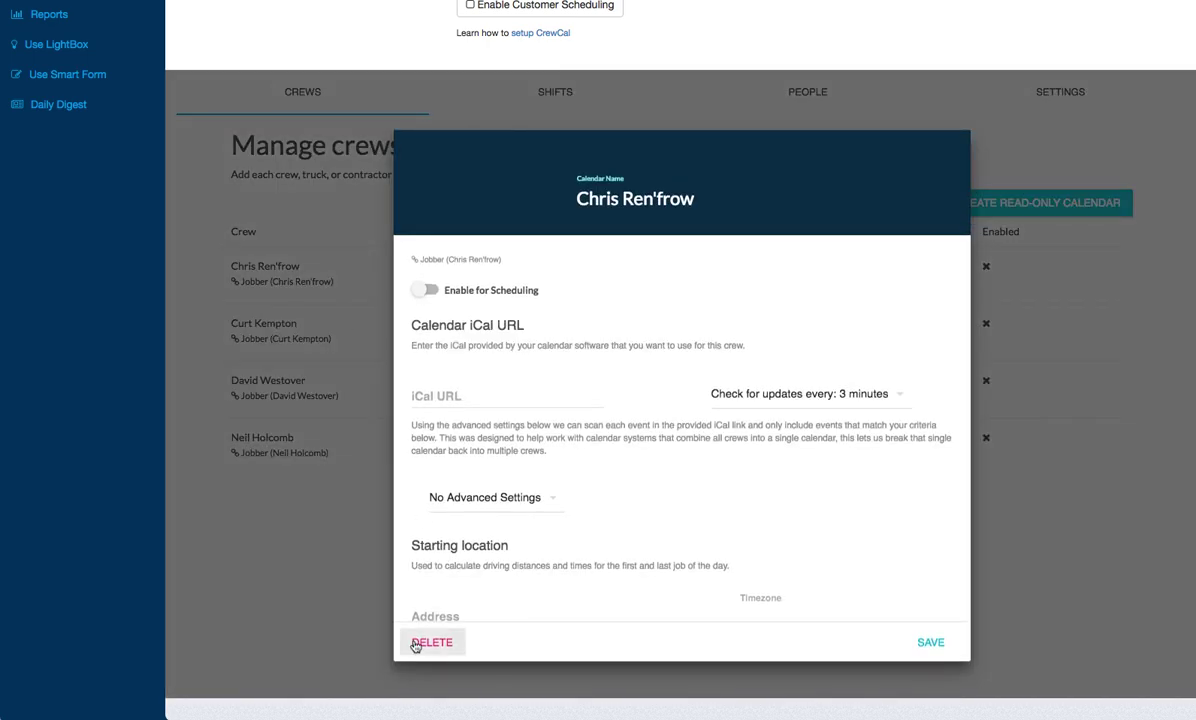
{"action": "left_click", "coordinate": [415, 644]}
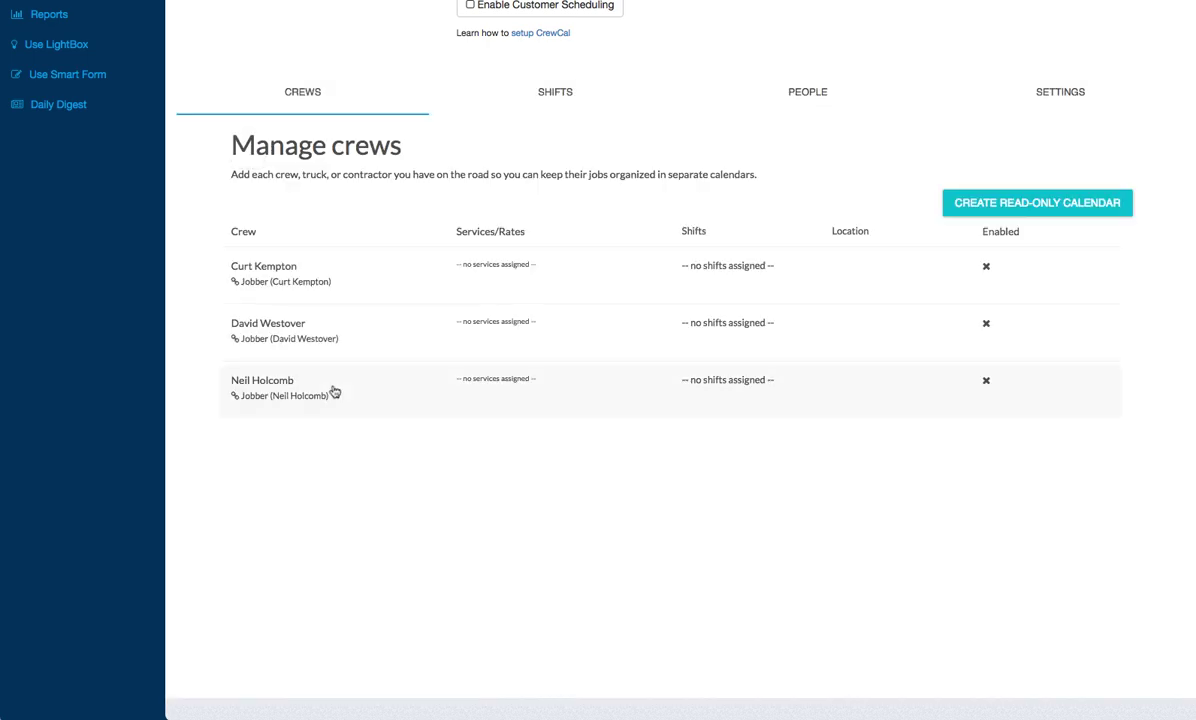
{"action": "left_click", "coordinate": [334, 284]}
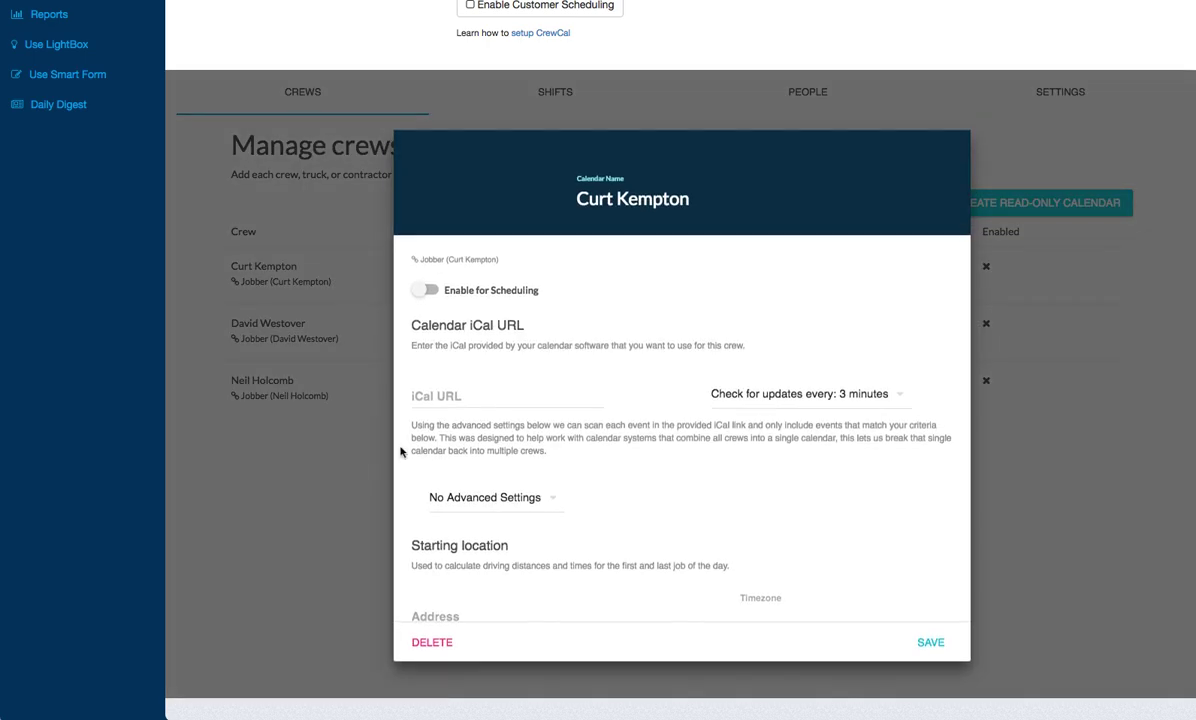
{"action": "left_click", "coordinate": [428, 644]}
{"action": "left_click", "coordinate": [340, 290]}
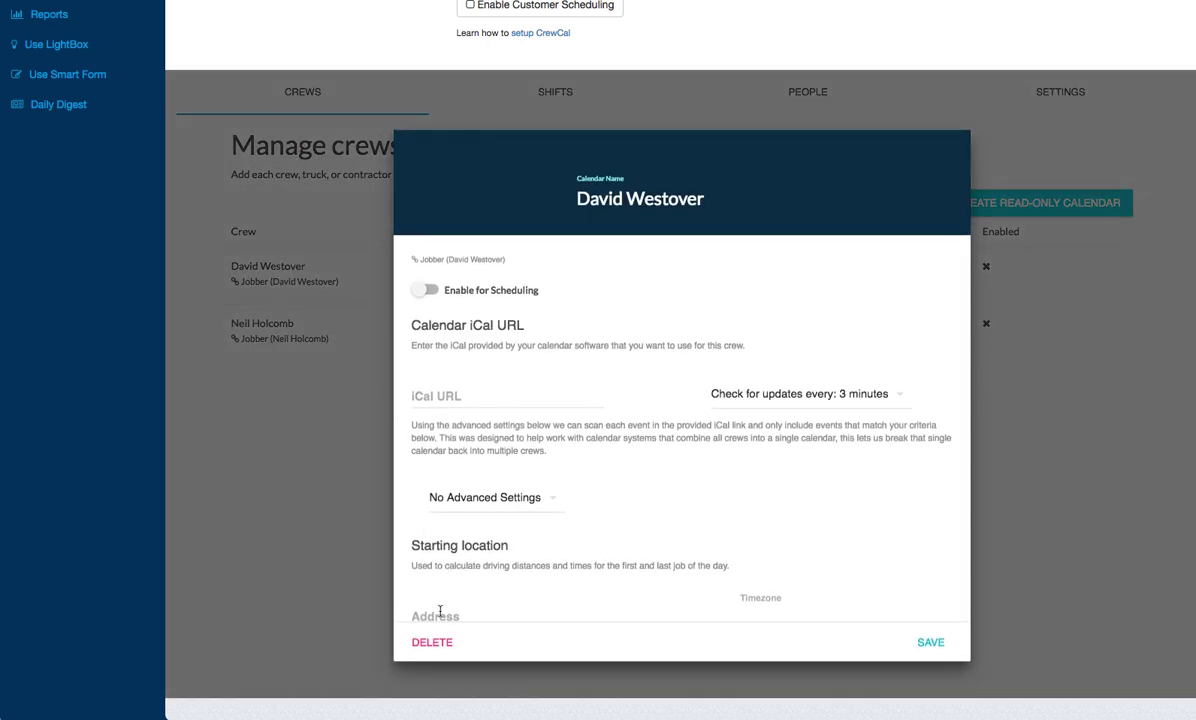
{"action": "left_click", "coordinate": [441, 648]}
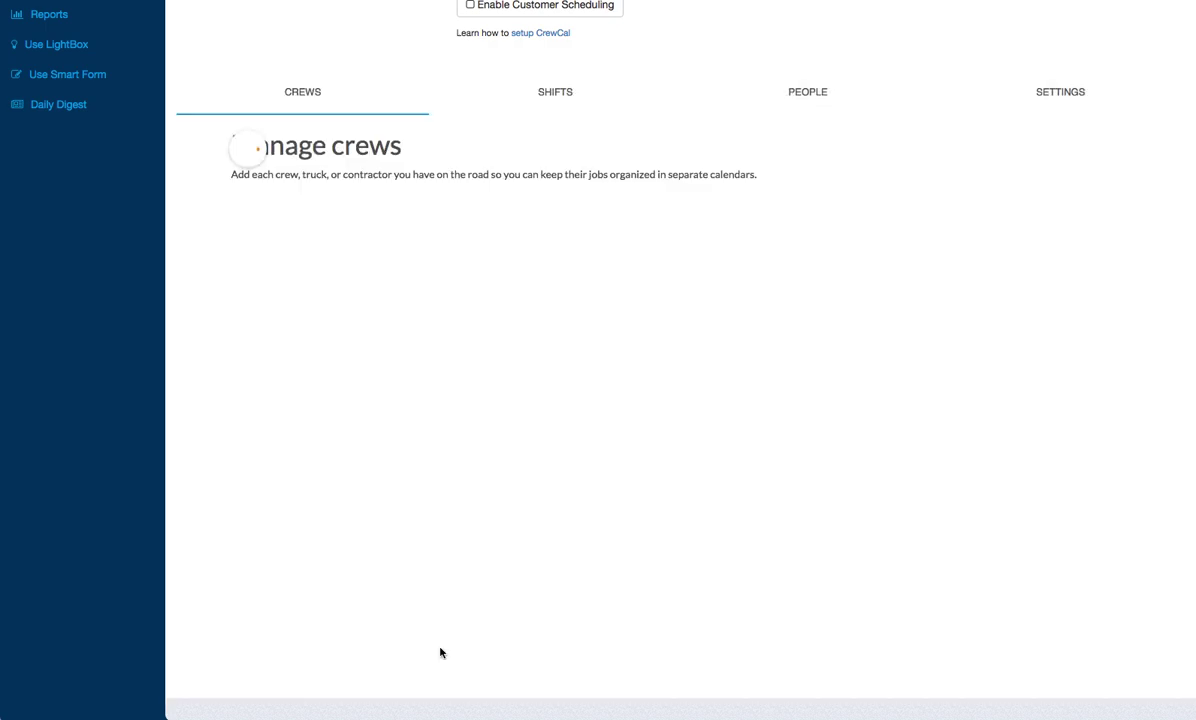
{"action": "left_click", "coordinate": [322, 270]}
{"action": "left_click", "coordinate": [428, 644]}
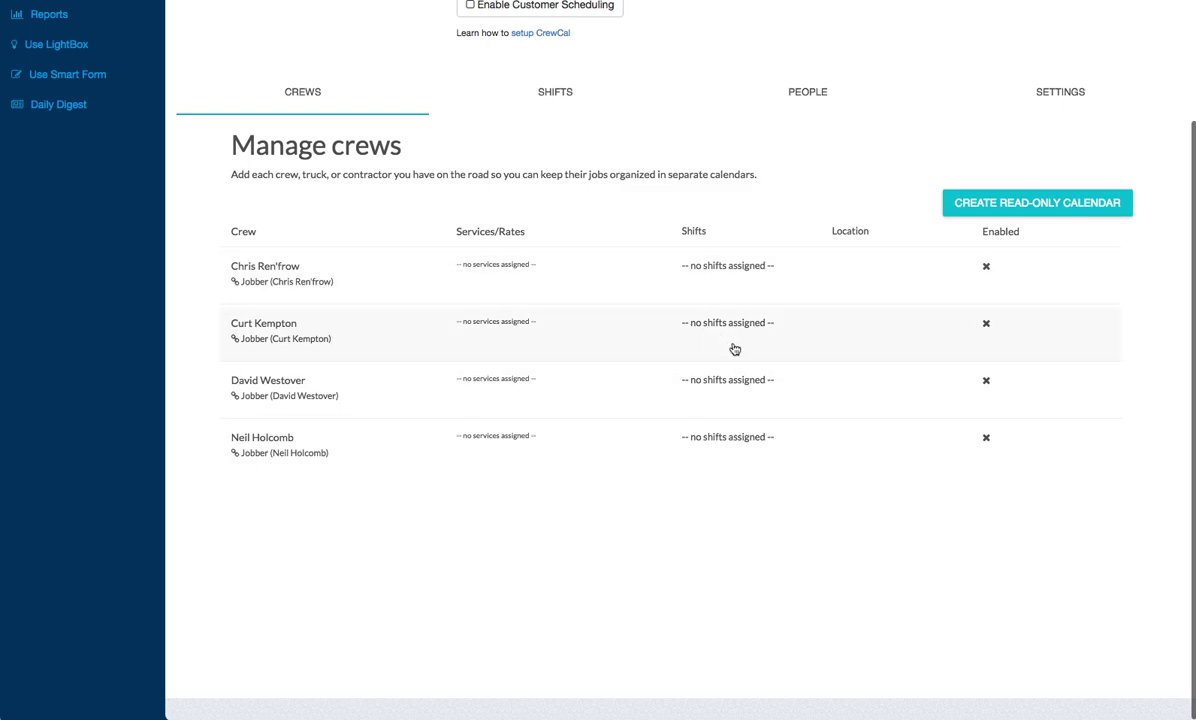
Open the first Jobber crew's calendar details to check its iCal URL field, leaving without entering anything.
{"action": "scroll", "coordinate": [537, 440], "scroll_direction": "up", "scroll_amount": 1}
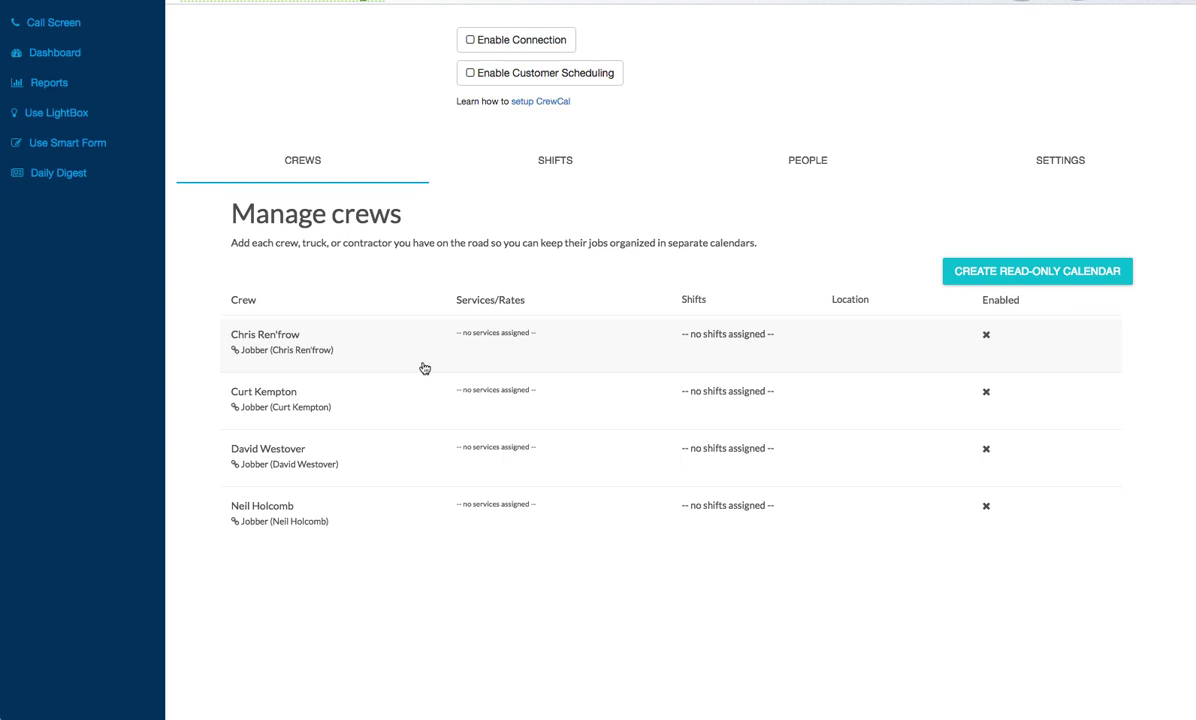
{"action": "left_click", "coordinate": [357, 349]}
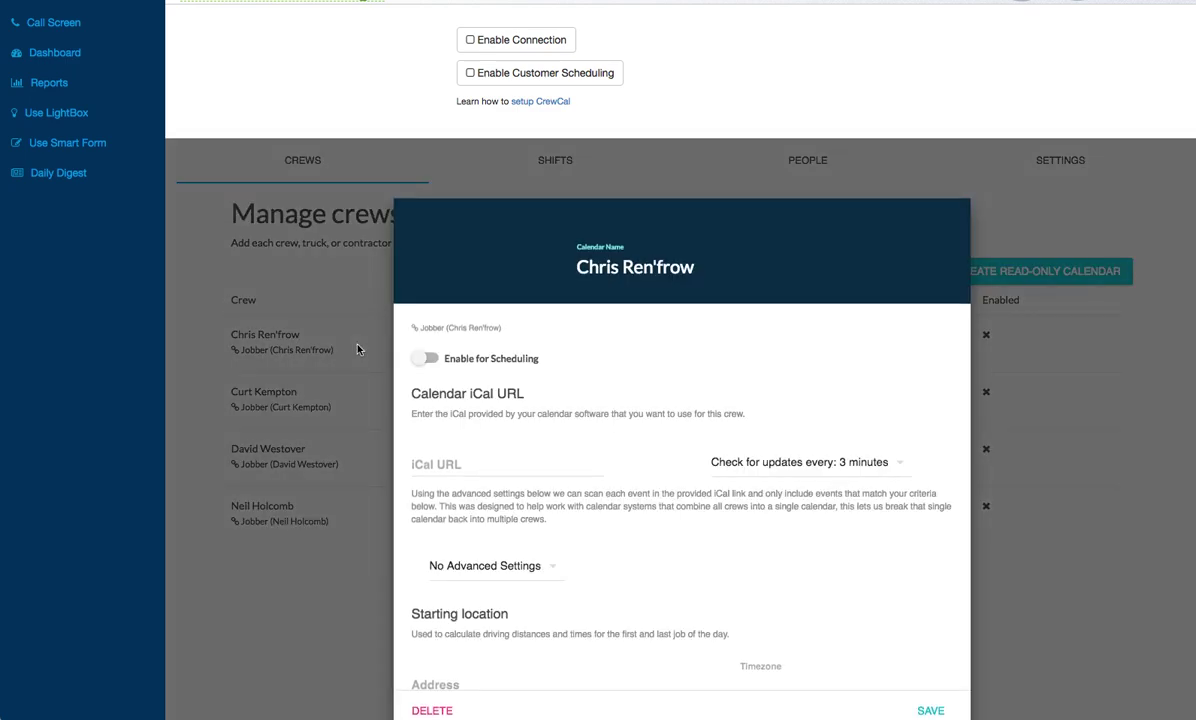
{"action": "left_click", "coordinate": [424, 467]}
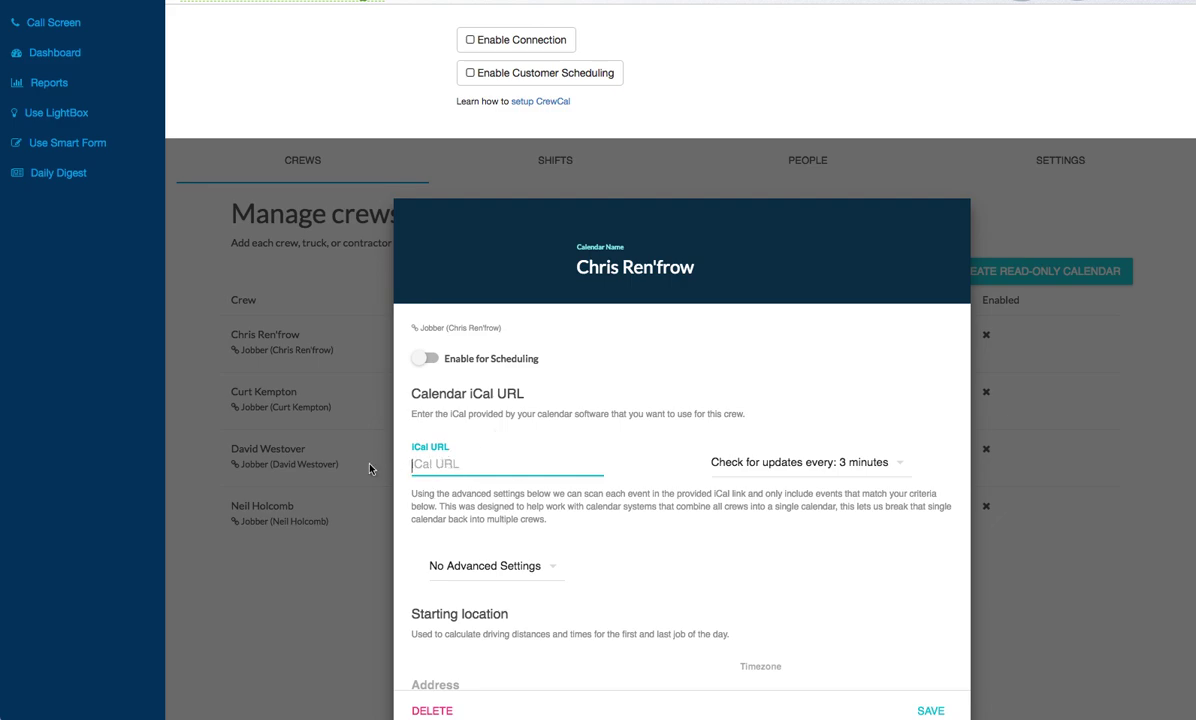
{"action": "left_click", "coordinate": [310, 379]}
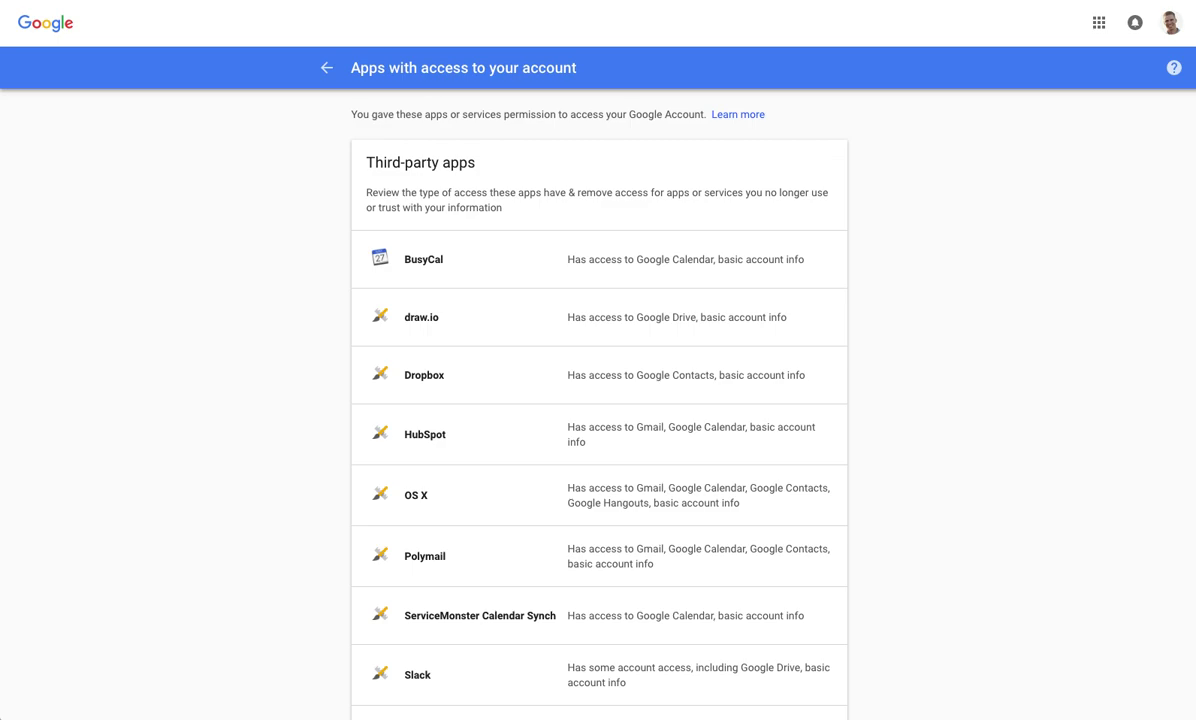
Switch to the Jobber website by opening getjobber.com and go through its login to the account dashboard.
{"action": "type", "text": "get"}
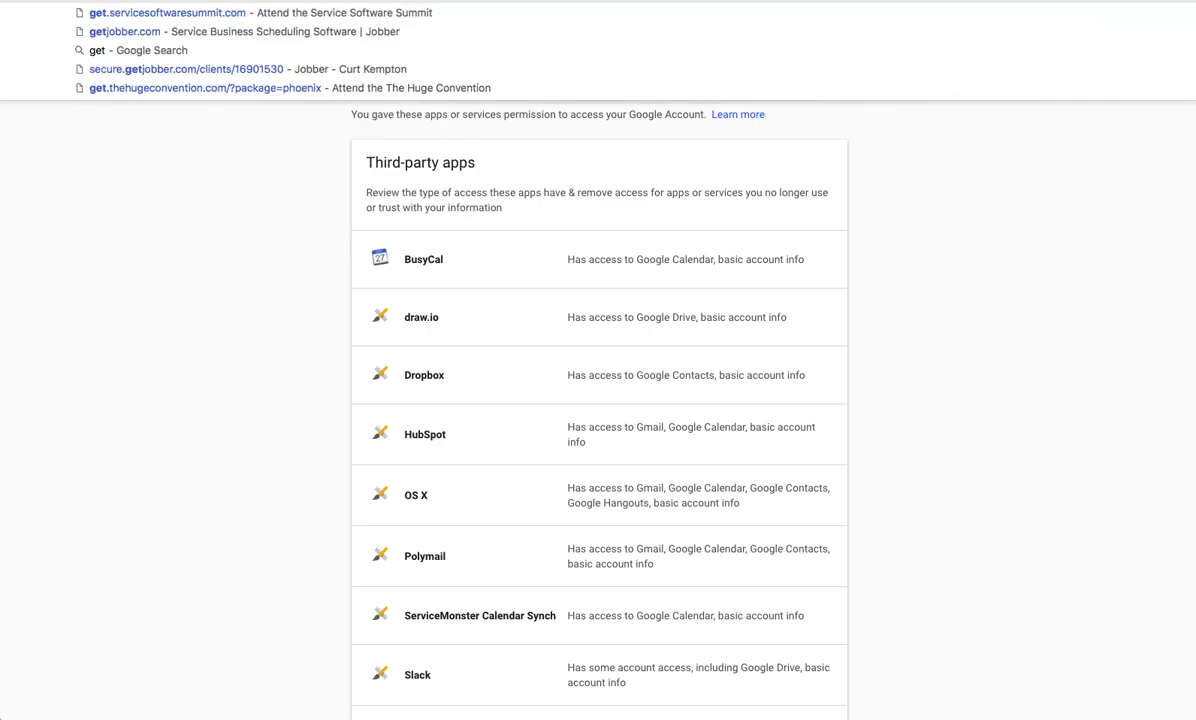
{"action": "type", "text": "jo"}
{"action": "key", "text": "Return"}
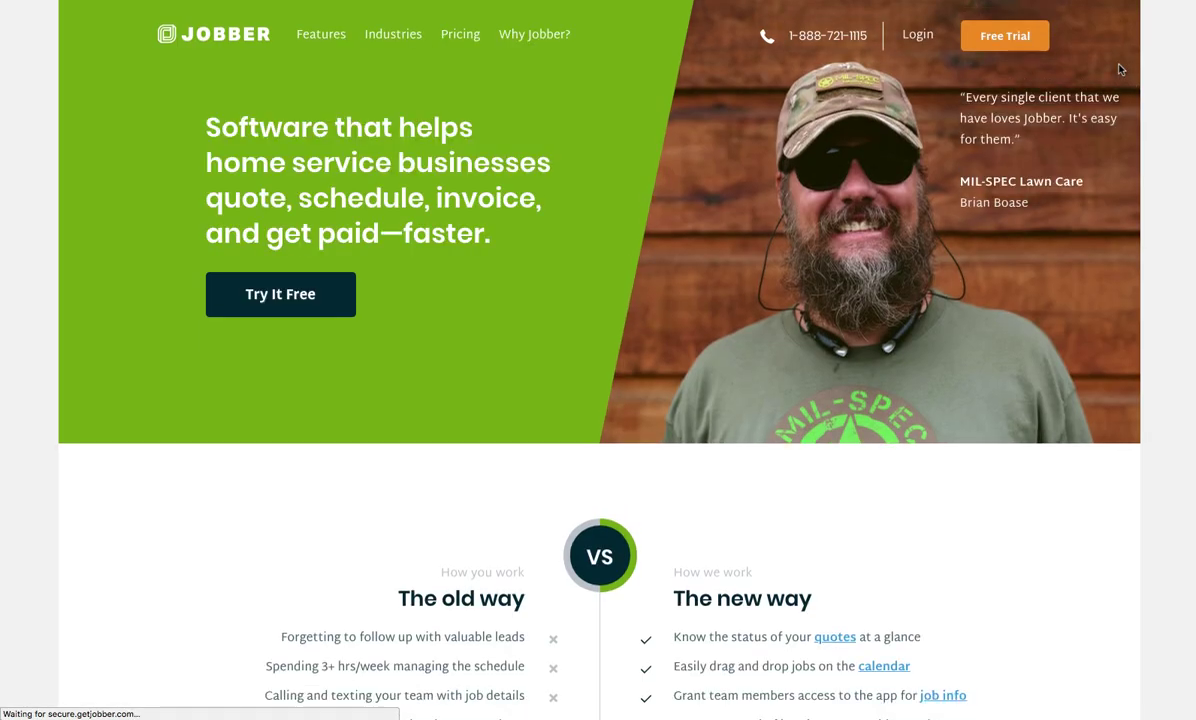
{"action": "left_click", "coordinate": [918, 35]}
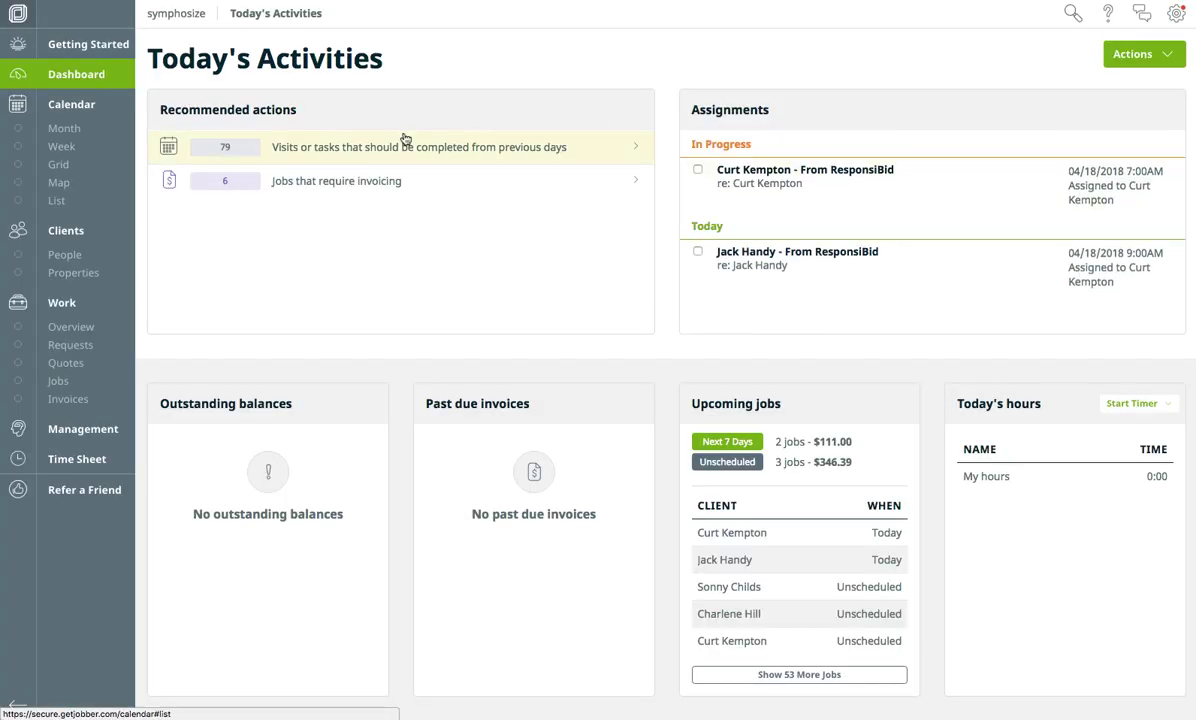
Open the Calendar page in Jobber's settings, set up calendar sync and copy the subscription URL.
{"action": "left_click", "coordinate": [1177, 14]}
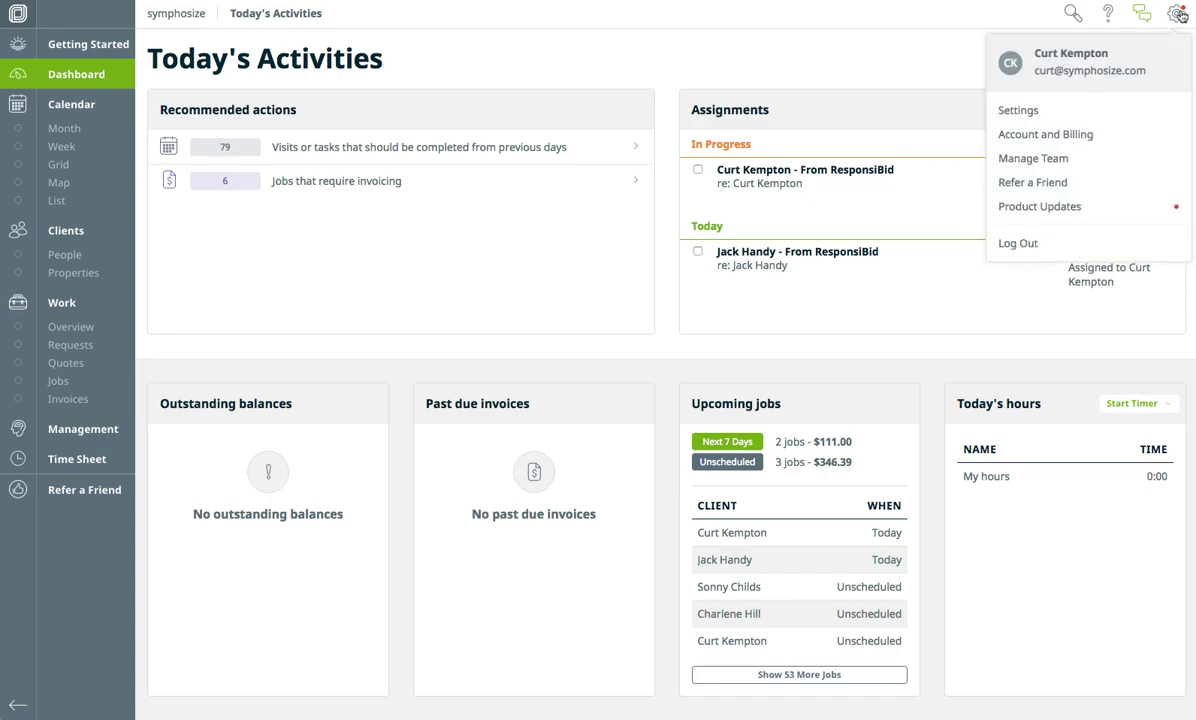
{"action": "left_click", "coordinate": [1030, 112]}
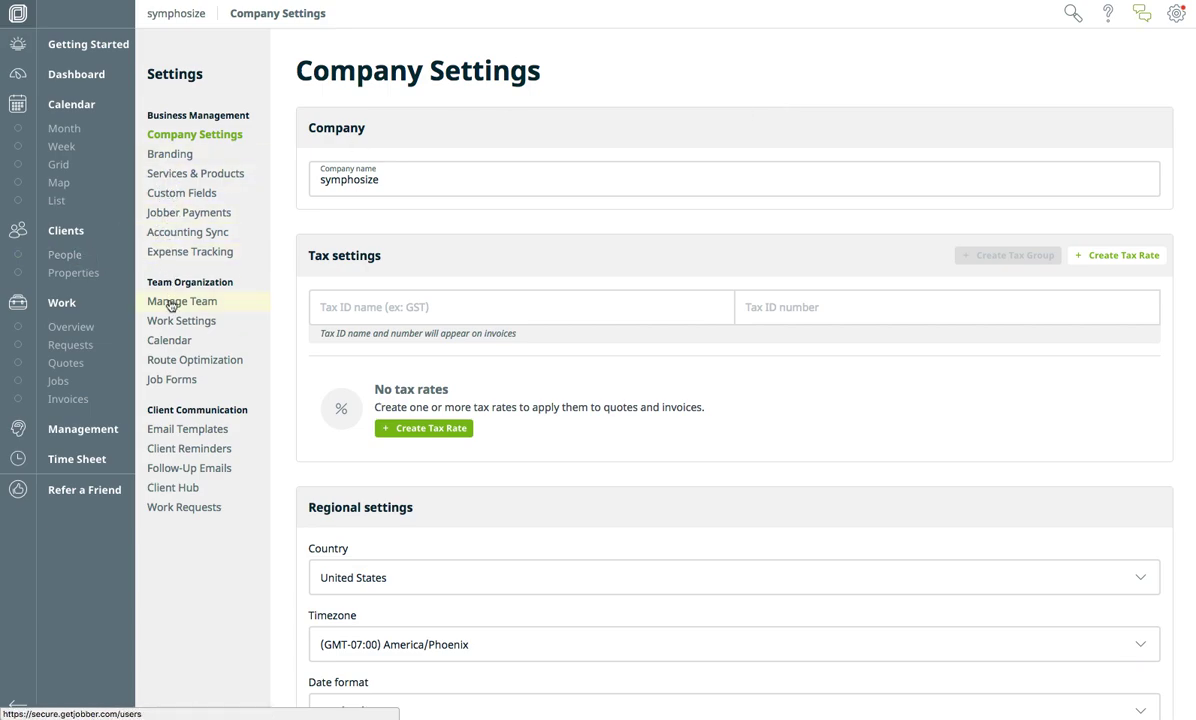
{"action": "left_click", "coordinate": [170, 345]}
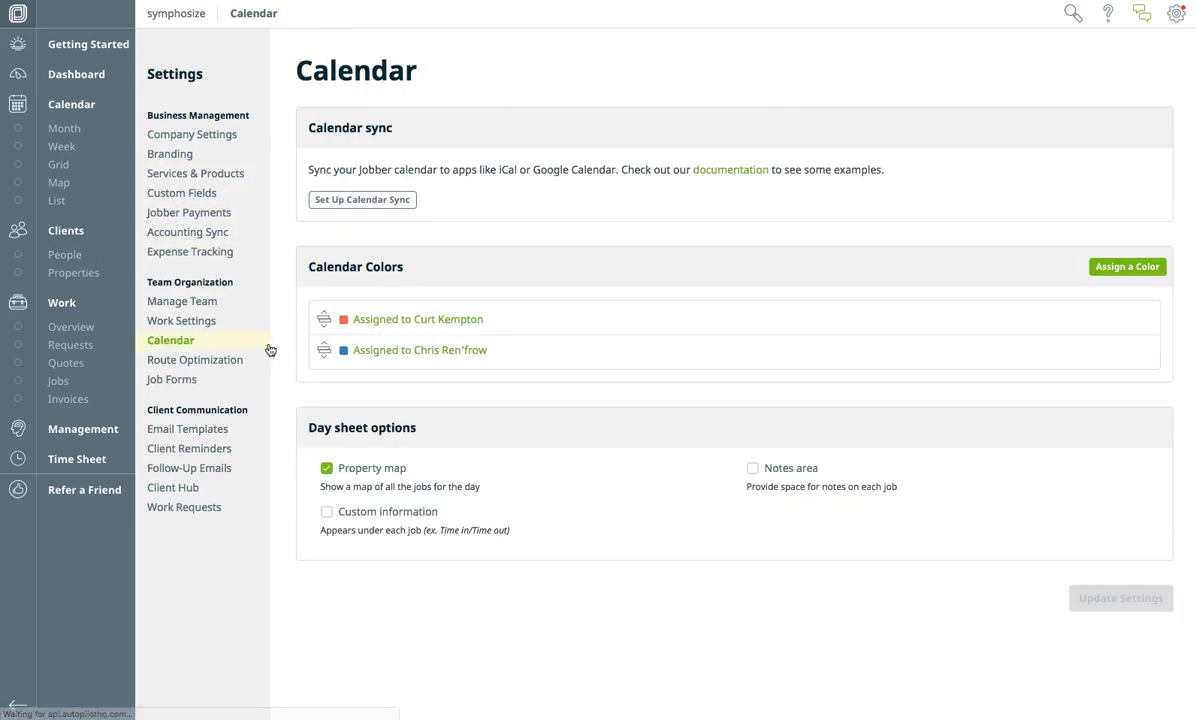
{"action": "left_click", "coordinate": [350, 199]}
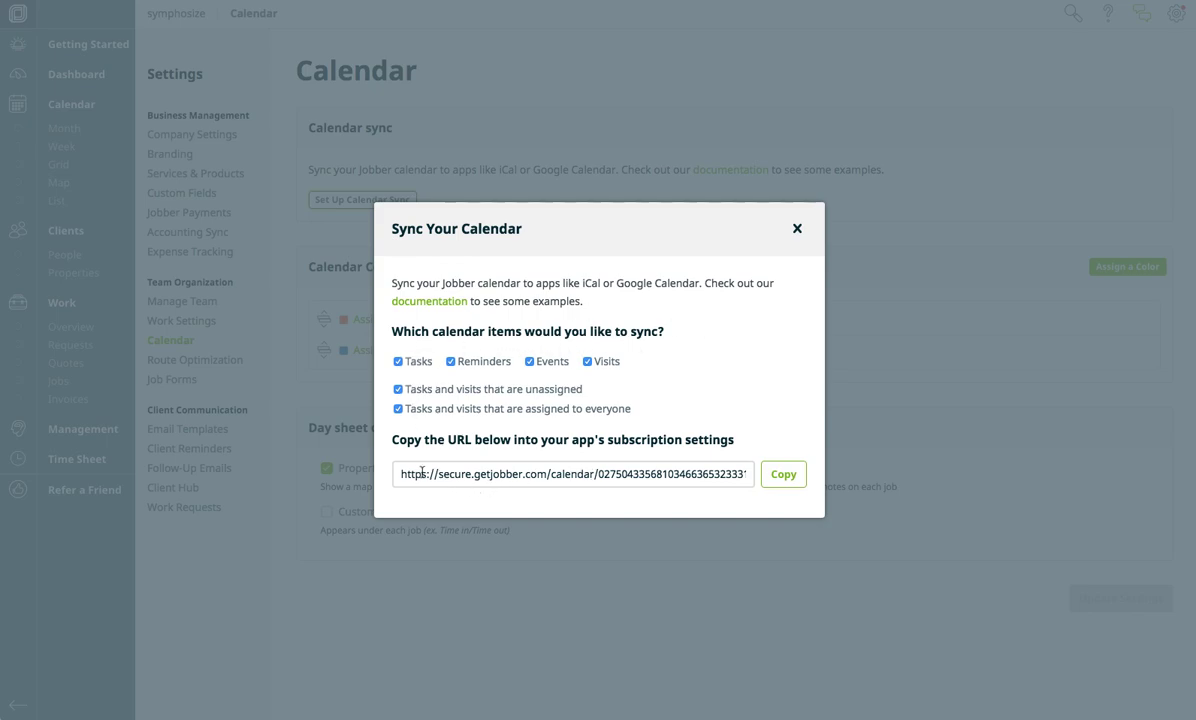
{"action": "left_click", "coordinate": [781, 483]}
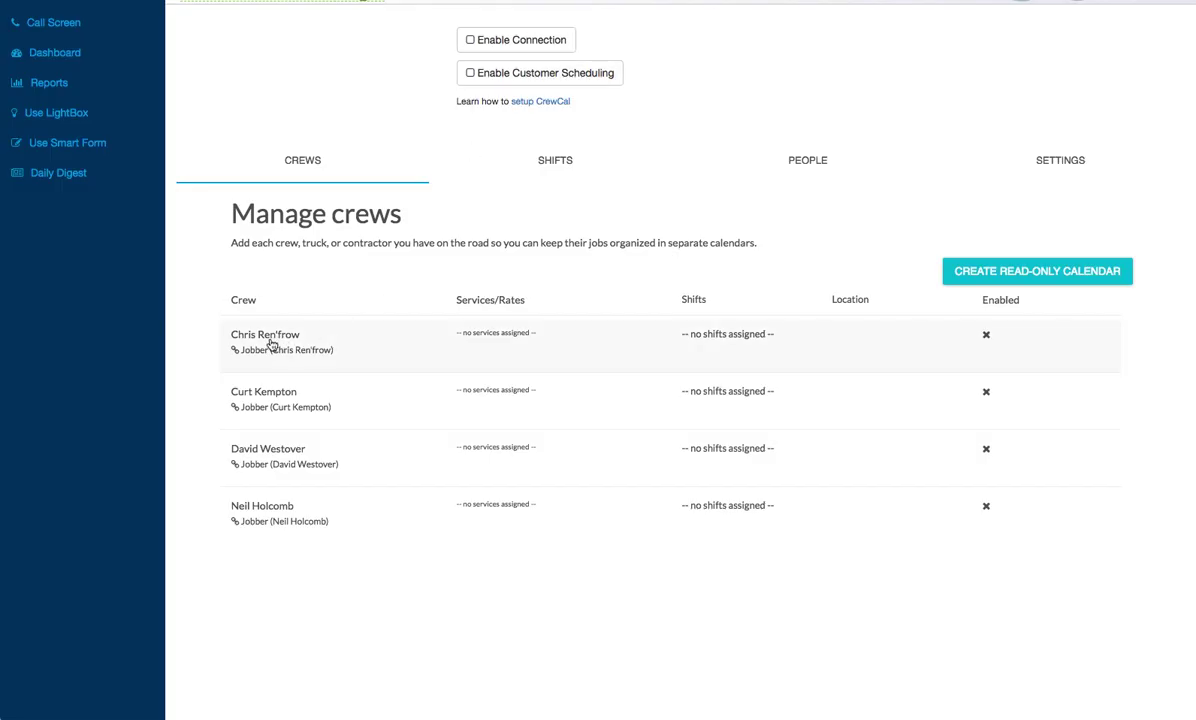
Paste the copied Jobber subscription URL as the first crew's iCal URL and close its calendar details.
{"action": "left_click", "coordinate": [252, 325]}
{"action": "left_click", "coordinate": [432, 464]}
{"action": "right_click", "coordinate": [432, 463]}
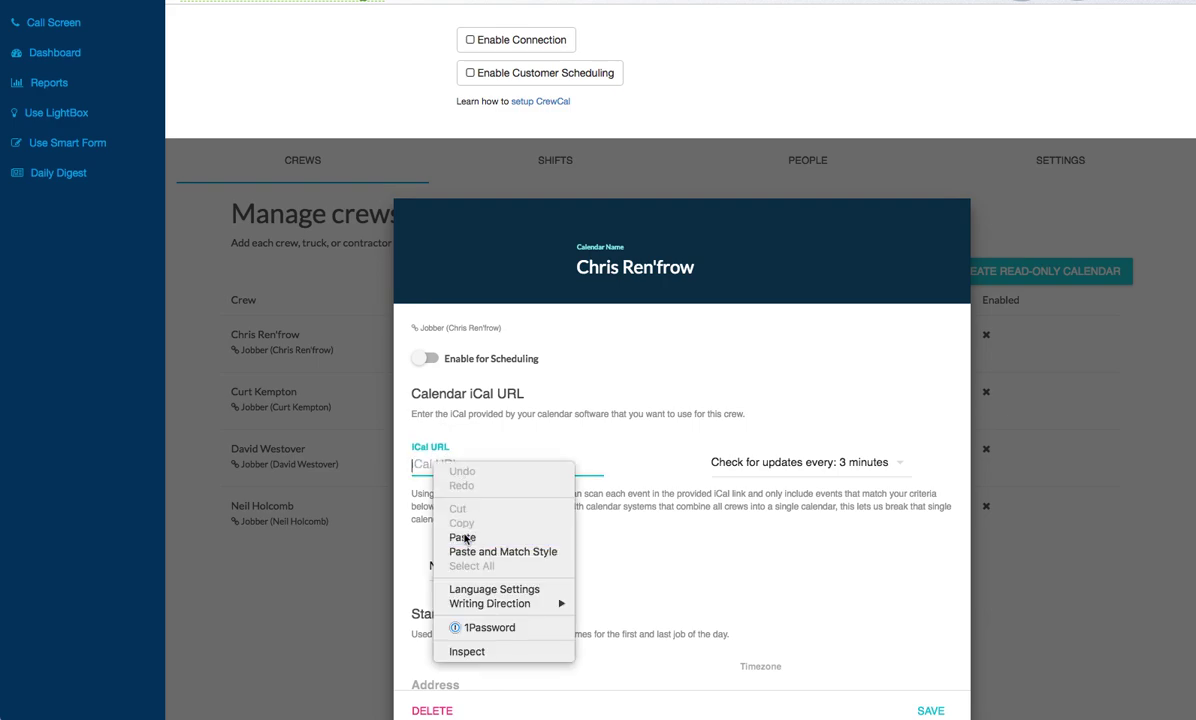
{"action": "left_click", "coordinate": [463, 538]}
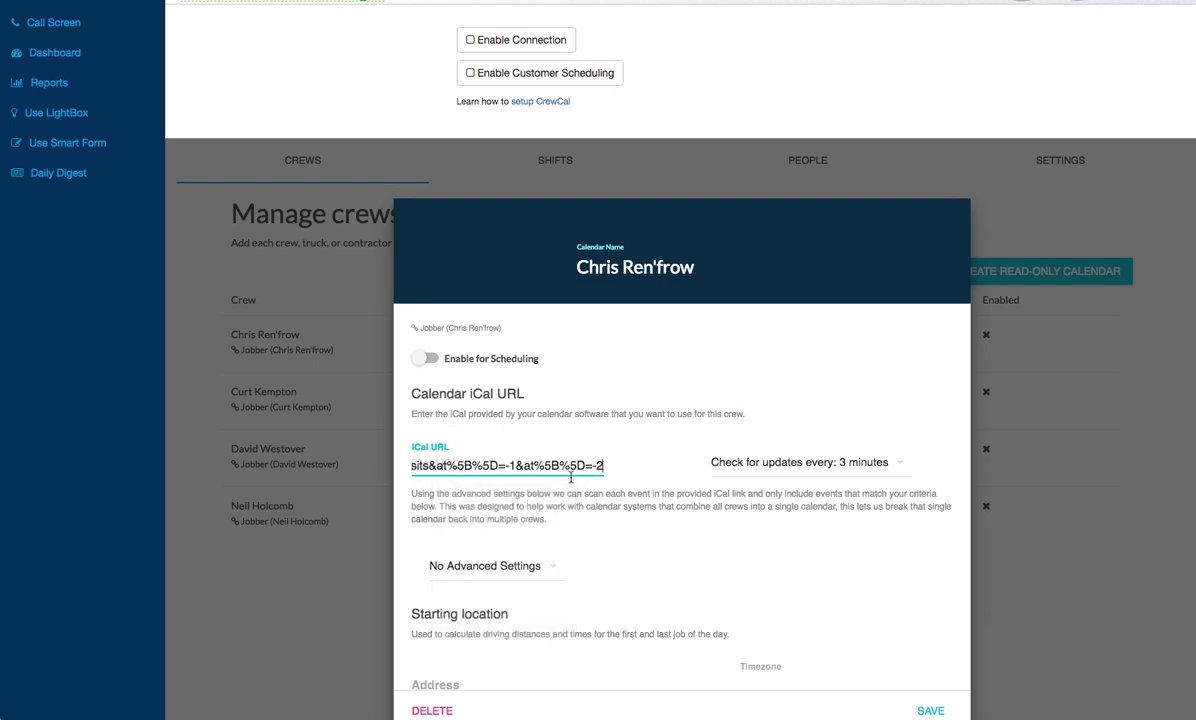
{"action": "left_click", "coordinate": [998, 523]}
Paste the same Jobber calendar URL as the second crew's iCal URL and close its details.
{"action": "left_click", "coordinate": [318, 398]}
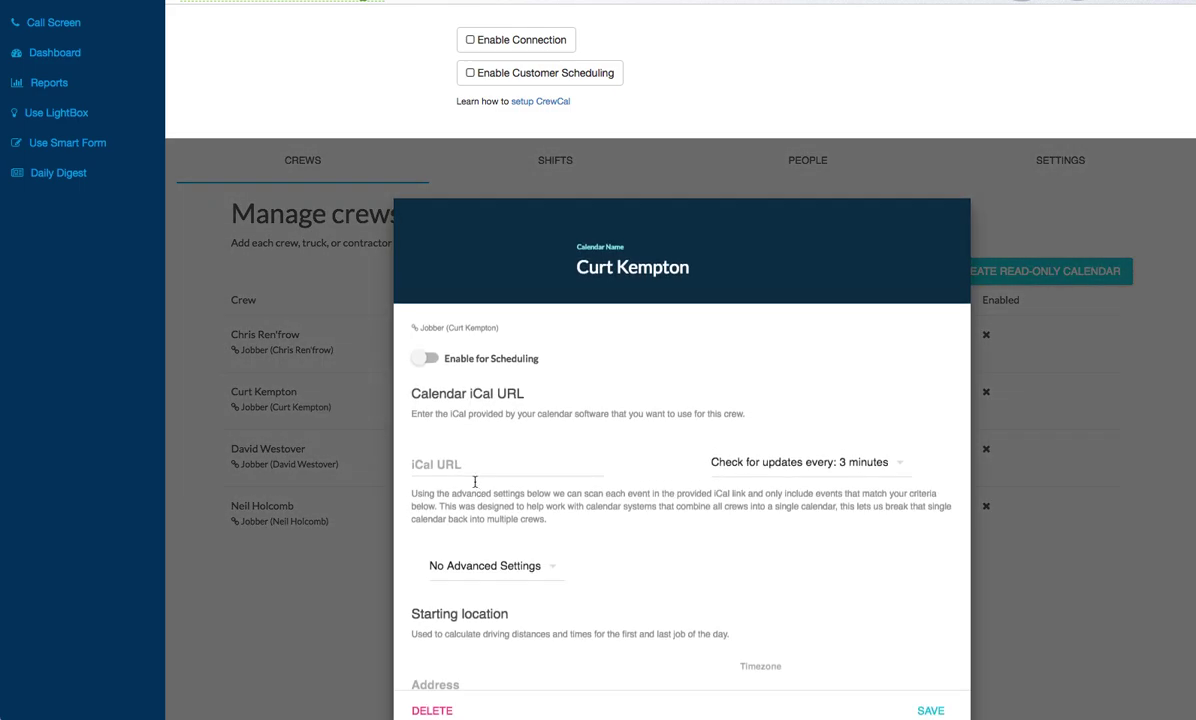
{"action": "left_click", "coordinate": [462, 463]}
{"action": "right_click", "coordinate": [463, 462]}
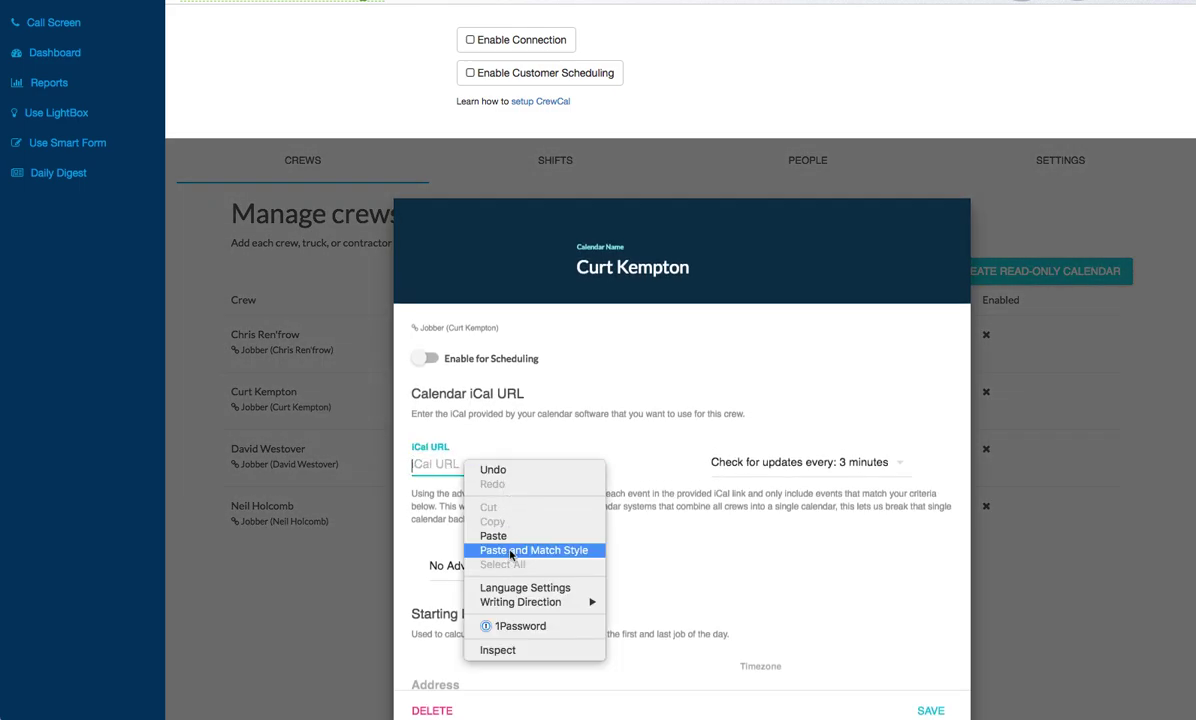
{"action": "left_click", "coordinate": [511, 551]}
{"action": "left_click", "coordinate": [290, 530]}
Add the copied Jobber calendar URL as the third crew's iCal URL and close its details.
{"action": "left_click", "coordinate": [268, 464]}
{"action": "left_click", "coordinate": [447, 460]}
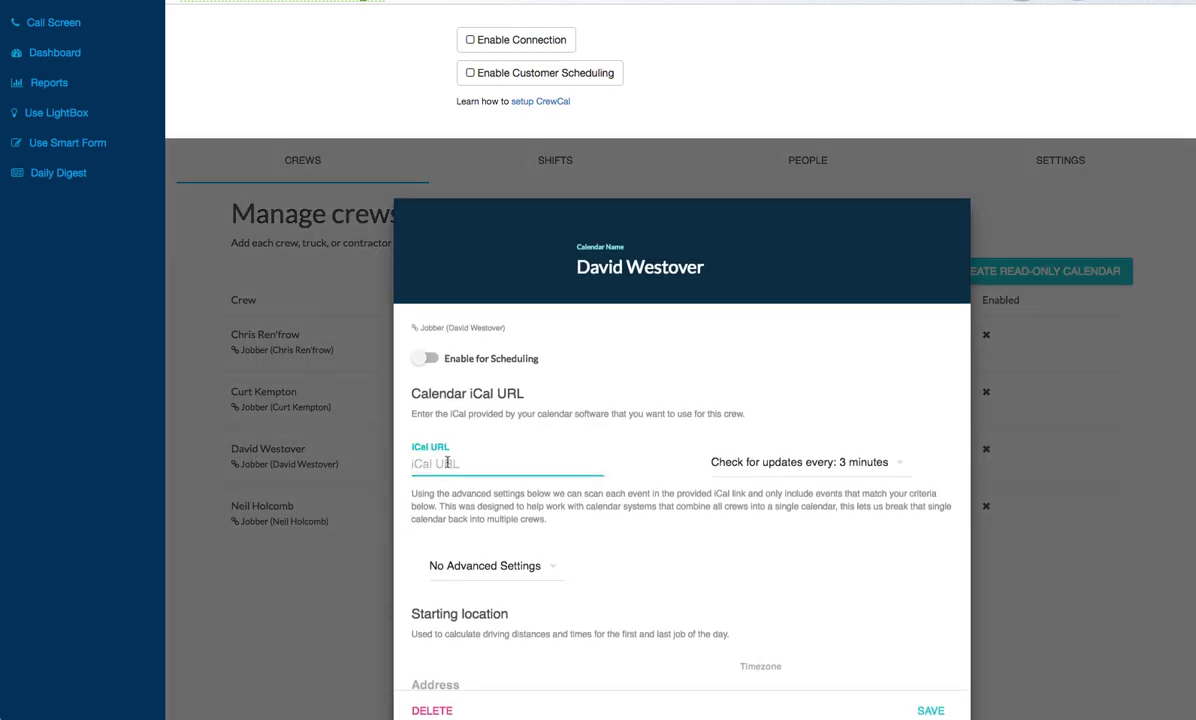
{"action": "right_click", "coordinate": [449, 461]}
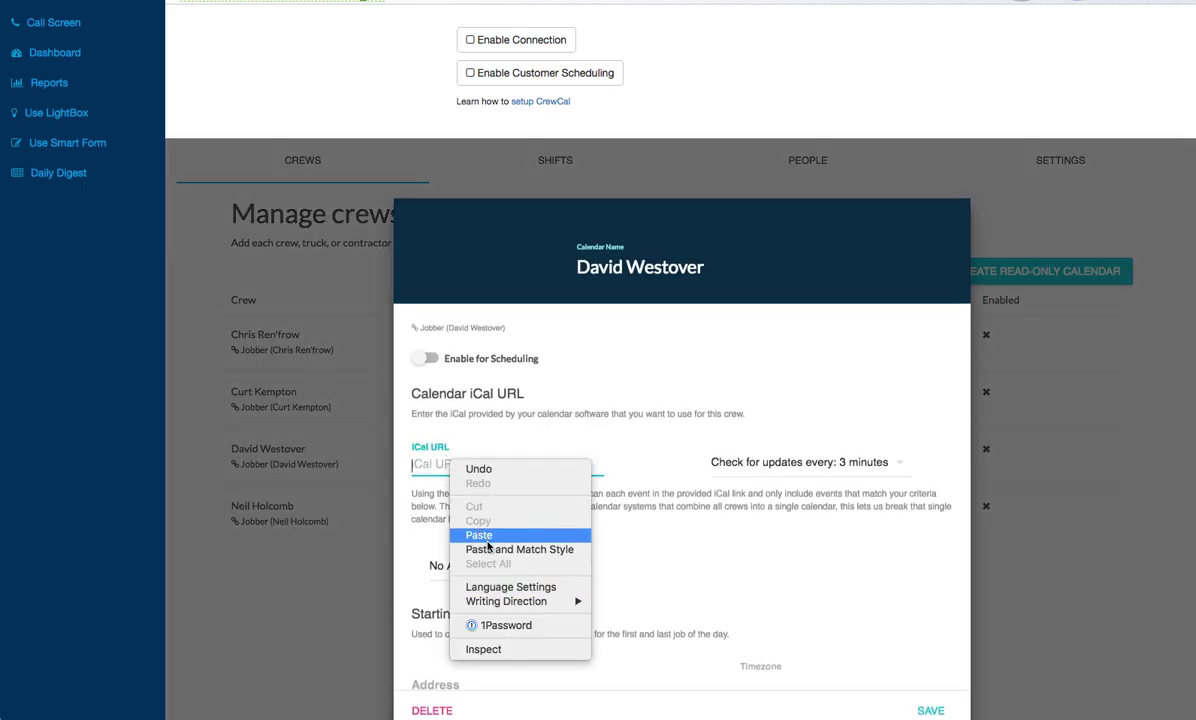
{"action": "left_click", "coordinate": [487, 540]}
{"action": "left_click", "coordinate": [286, 504]}
Fill in the fourth crew's iCal URL with the copied Jobber calendar URL and close its details.
{"action": "left_click", "coordinate": [287, 519]}
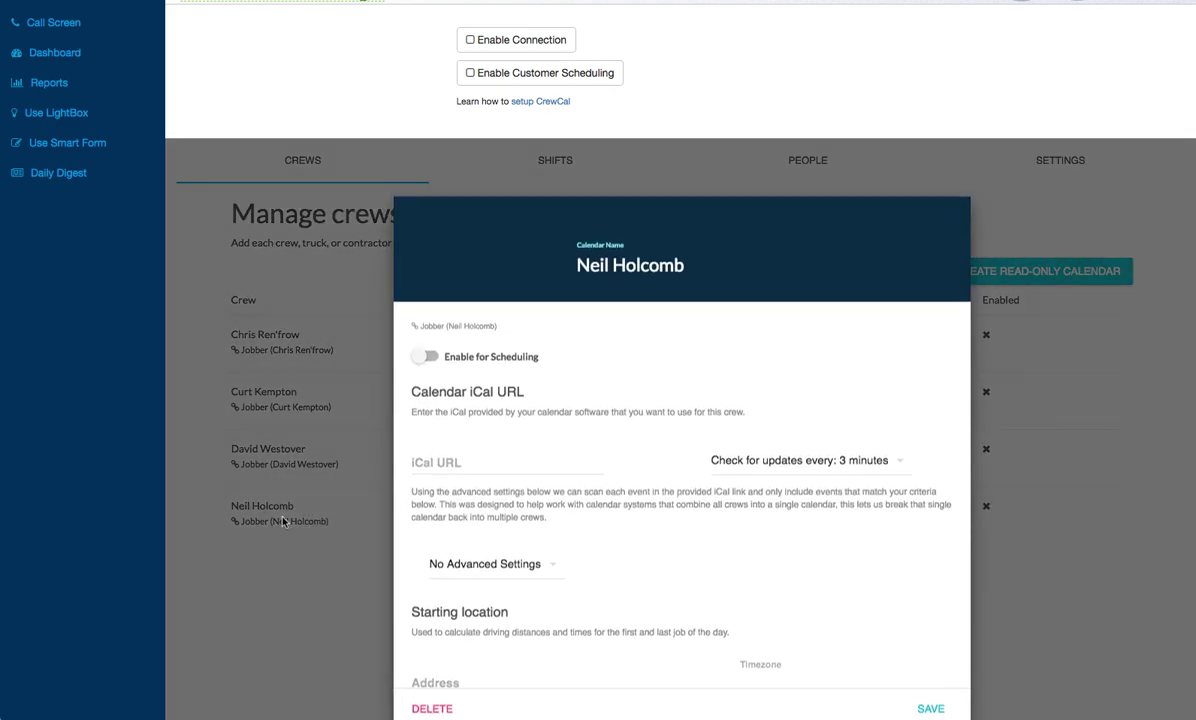
{"action": "left_click", "coordinate": [443, 462]}
{"action": "right_click", "coordinate": [443, 462]}
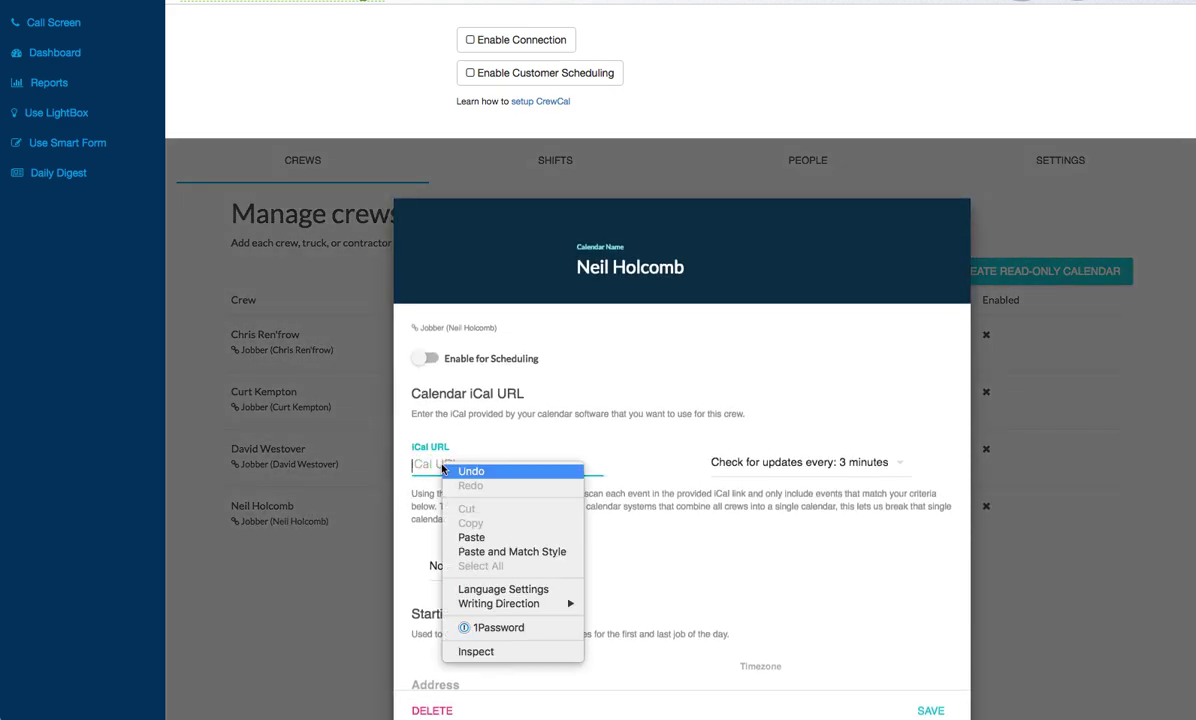
{"action": "left_click", "coordinate": [484, 540]}
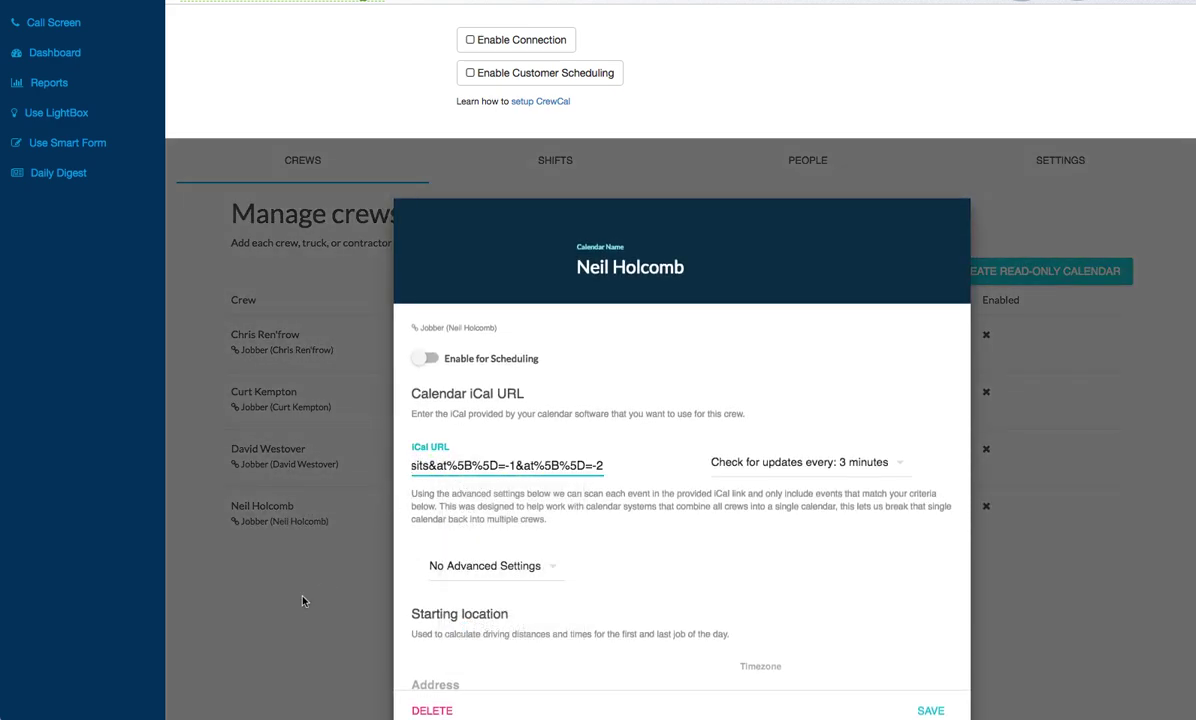
{"action": "left_click", "coordinate": [303, 600]}
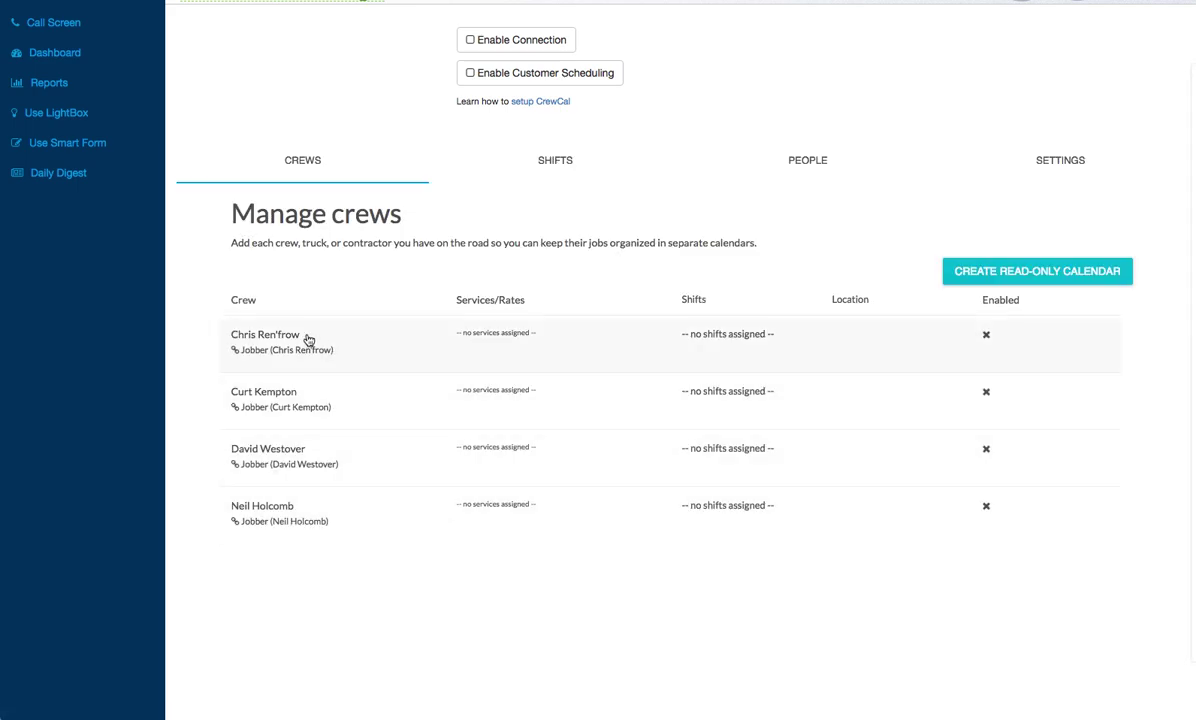
Reopen the first crew's calendar details and examine the full length of its iCal URL without changing it.
{"action": "left_click", "coordinate": [309, 340]}
{"action": "left_click_drag", "start_coordinate": [415, 465], "coordinate": [730, 485]}
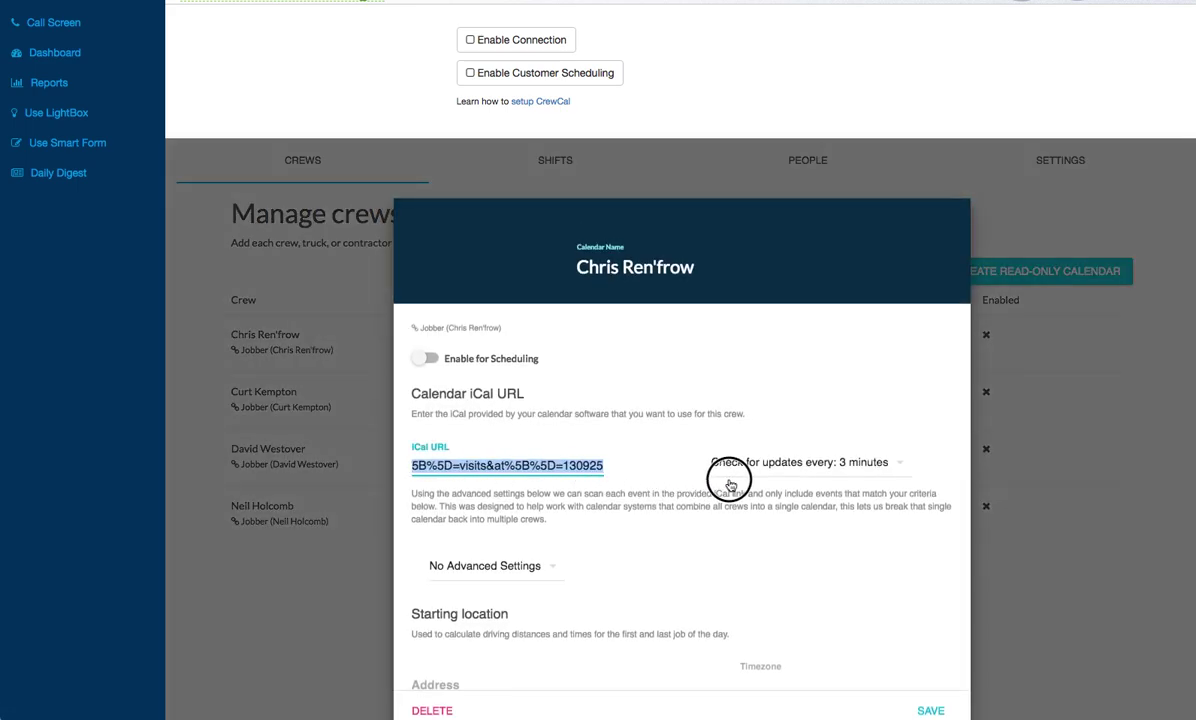
{"action": "left_click", "coordinate": [556, 466]}
{"action": "mouse_move", "coordinate": [477, 464]}
{"action": "left_mouse_down"}
{"action": "mouse_move", "coordinate": [392, 469]}
{"action": "mouse_move", "coordinate": [500, 466]}
{"action": "left_mouse_up"}
{"action": "left_click_drag", "start_coordinate": [418, 465], "coordinate": [499, 461]}
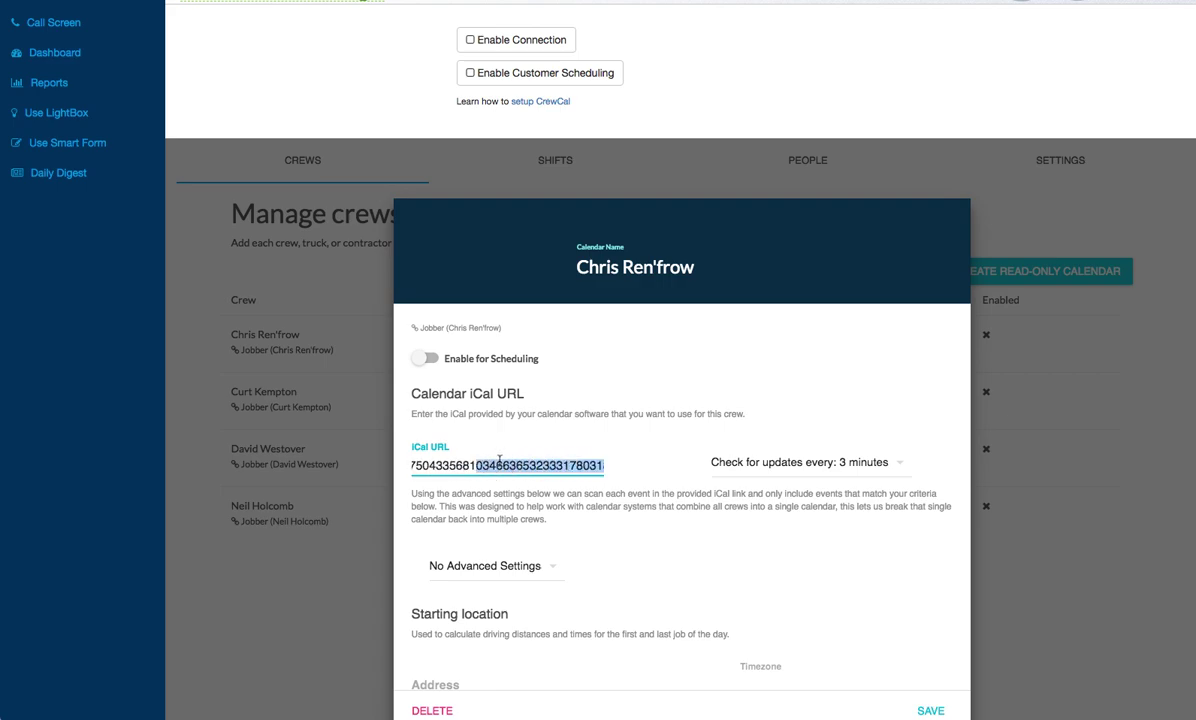
{"action": "left_click", "coordinate": [293, 628]}
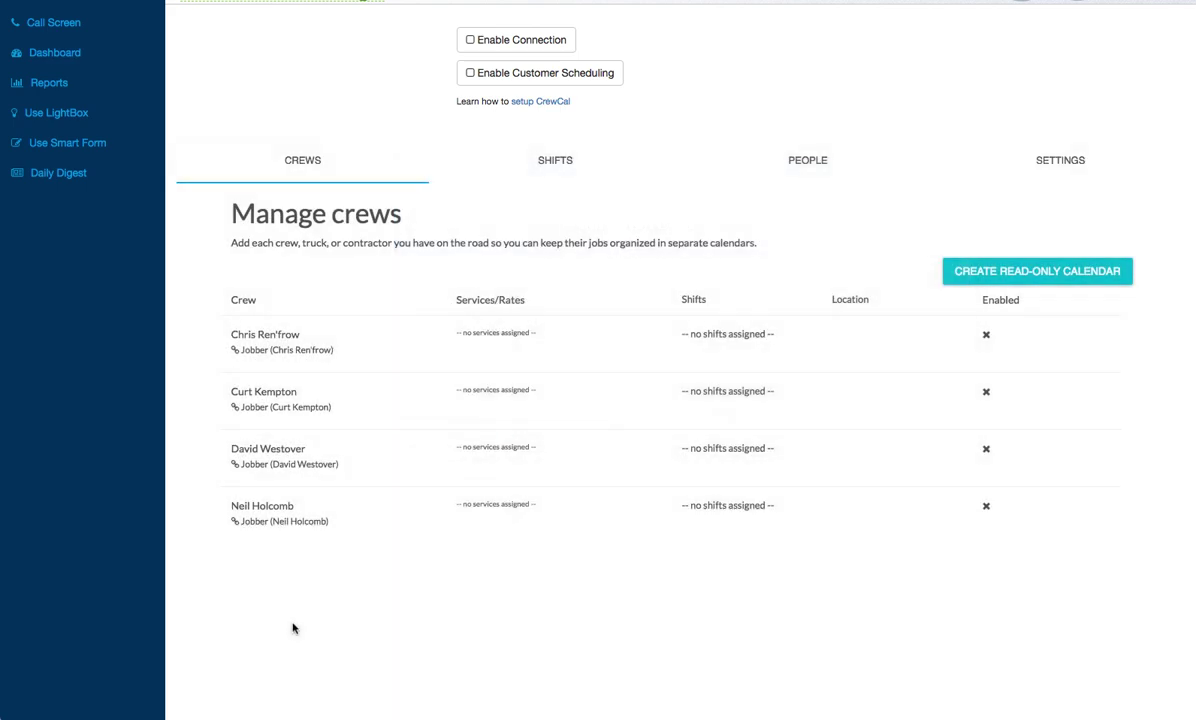
Check the first crew's iCal URL against its calendar name, leaving both as they are.
{"action": "left_click", "coordinate": [318, 339]}
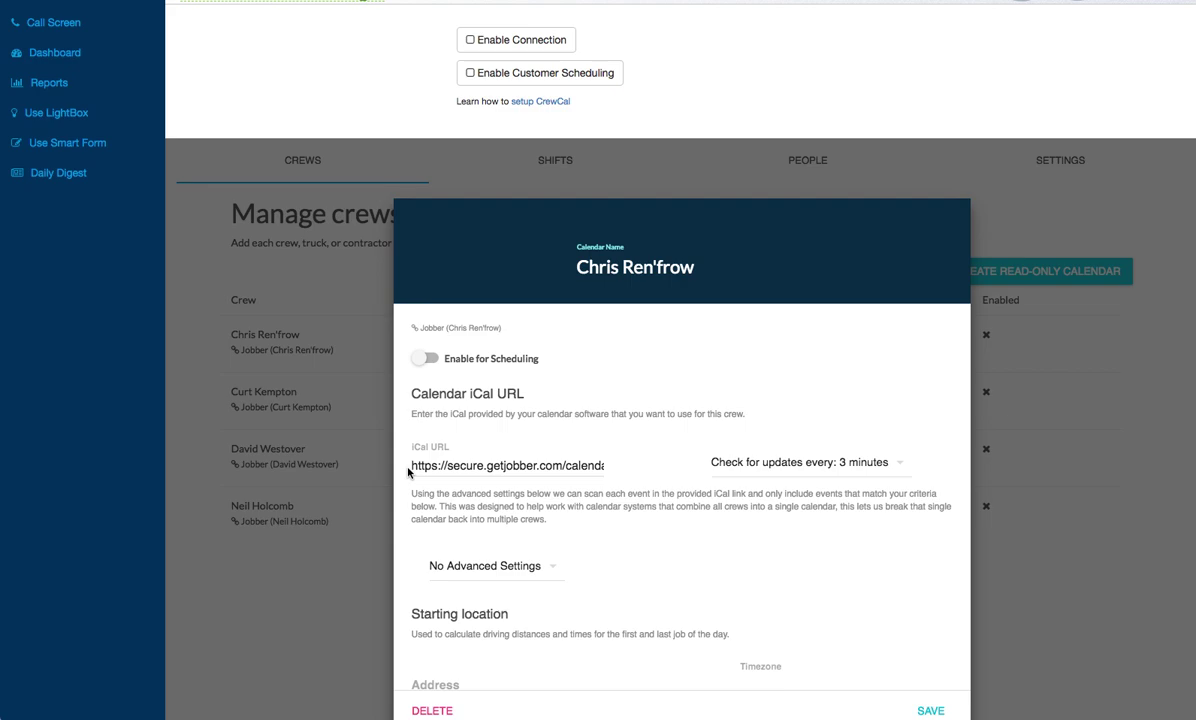
{"action": "left_click_drag", "start_coordinate": [412, 469], "coordinate": [566, 466]}
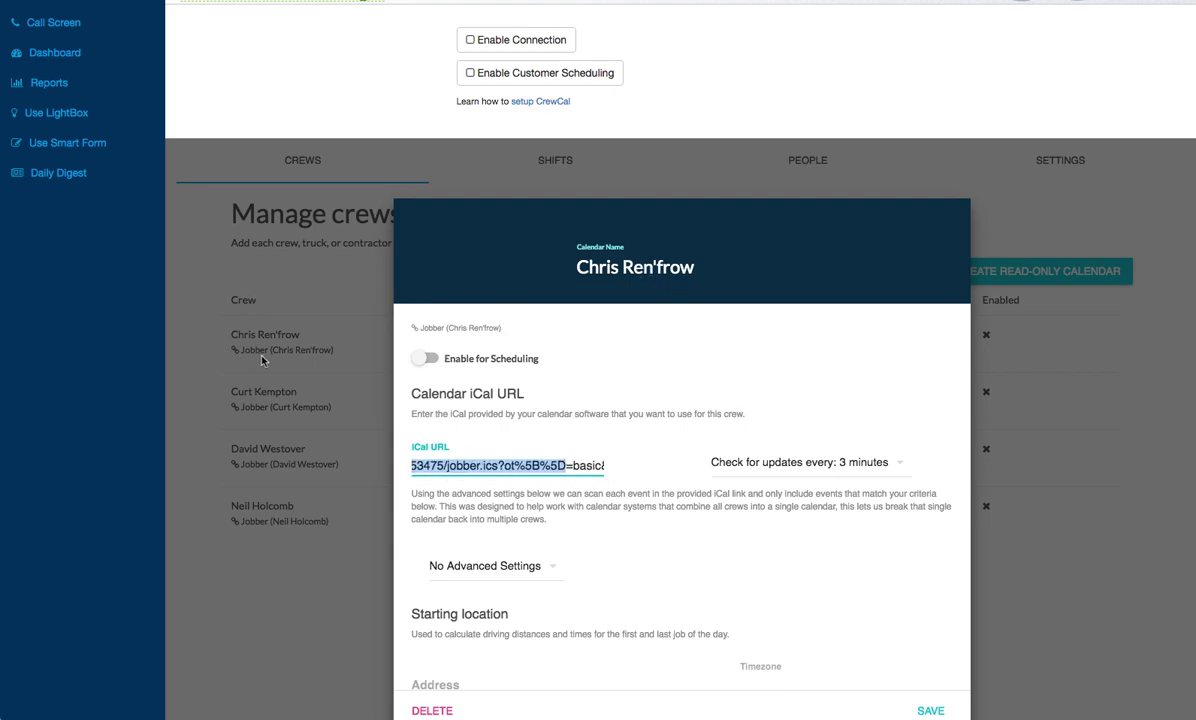
{"action": "double_click", "coordinate": [624, 270]}
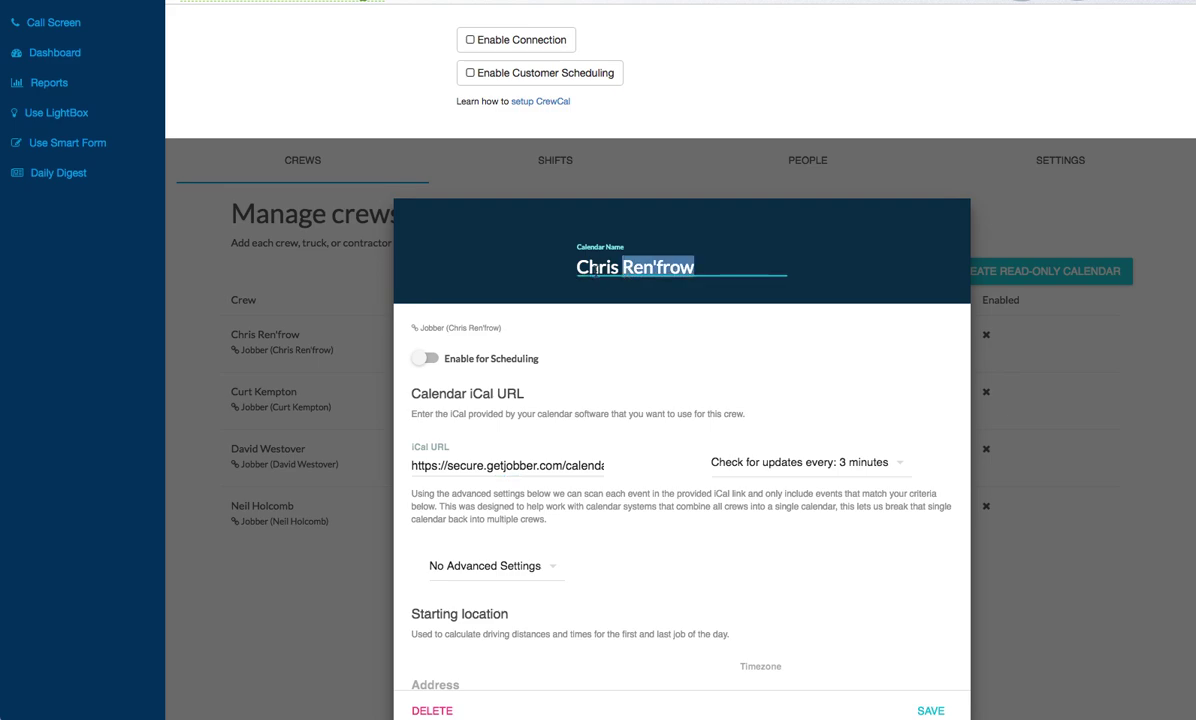
{"action": "double_click", "coordinate": [596, 270]}
{"action": "triple_click", "coordinate": [597, 270]}
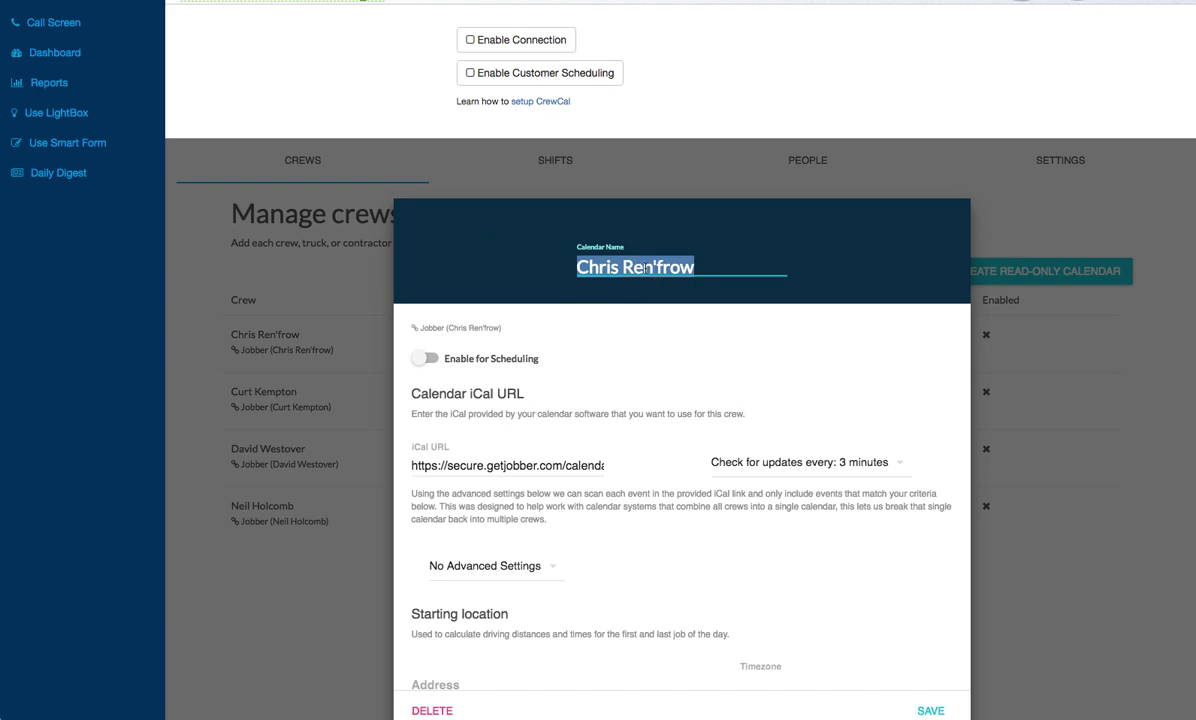
{"action": "left_click", "coordinate": [326, 263]}
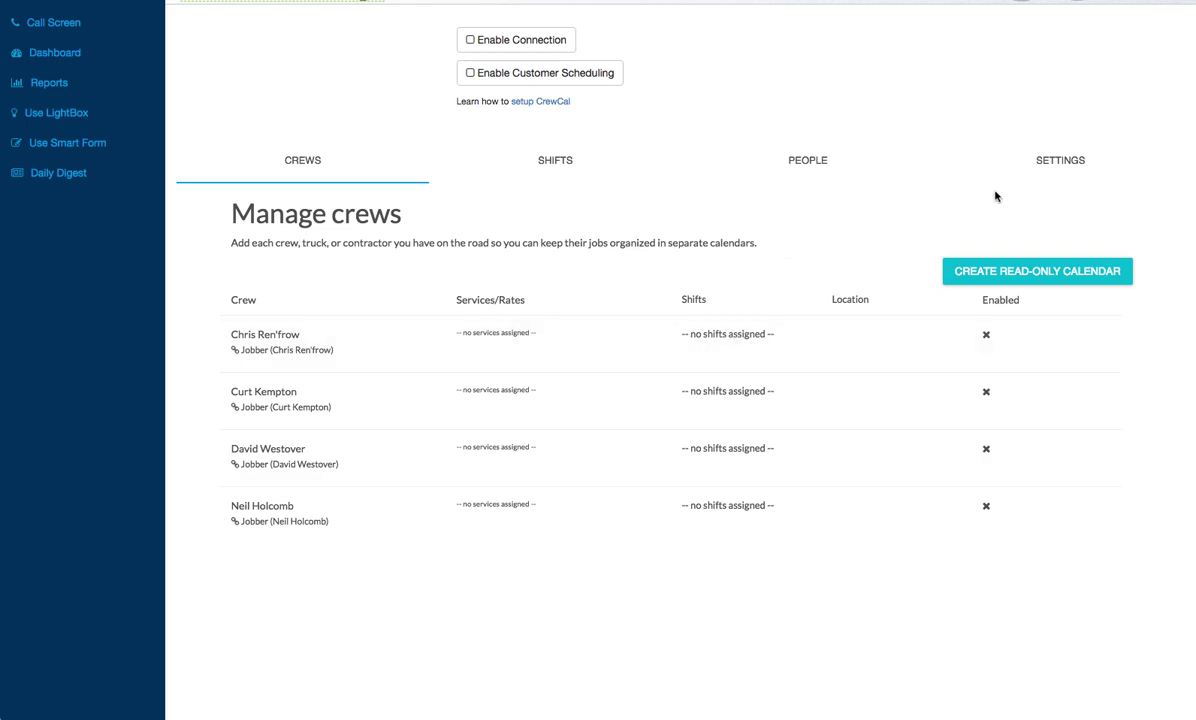
Review the first crew's scheduling switch, starting location, driving limits, services and rates, and shifts without saving any changes.
{"action": "left_click", "coordinate": [908, 322]}
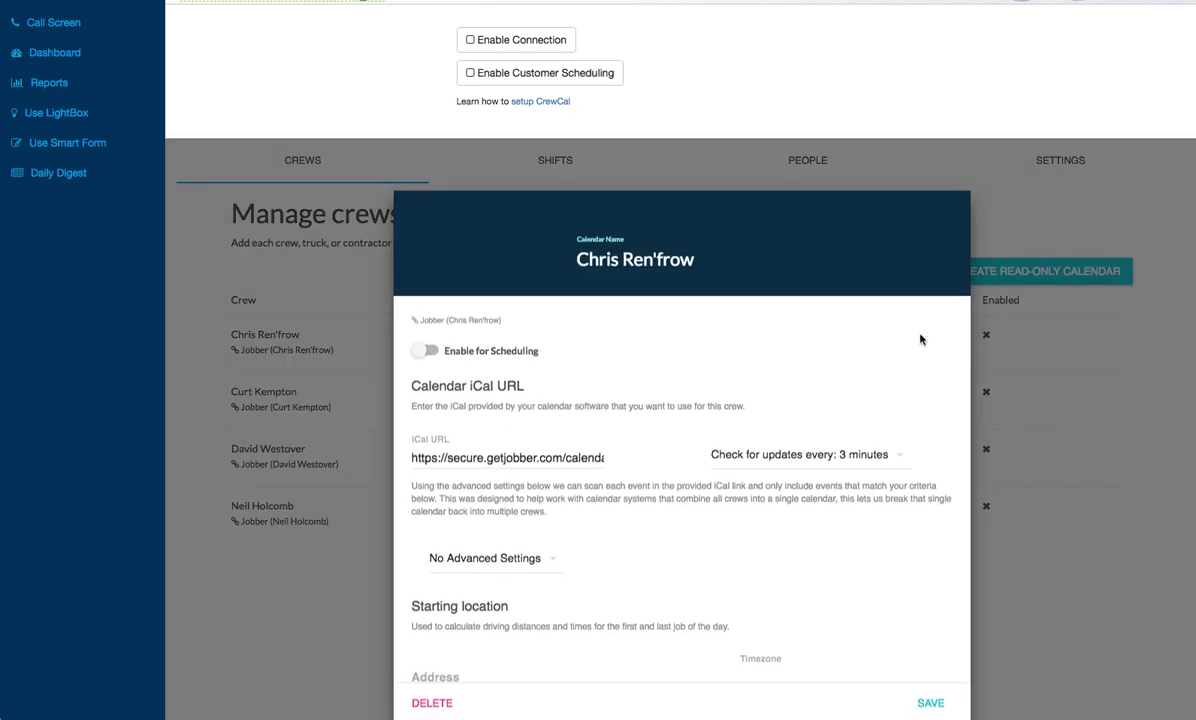
{"action": "left_click", "coordinate": [429, 360]}
{"action": "left_click", "coordinate": [429, 360]}
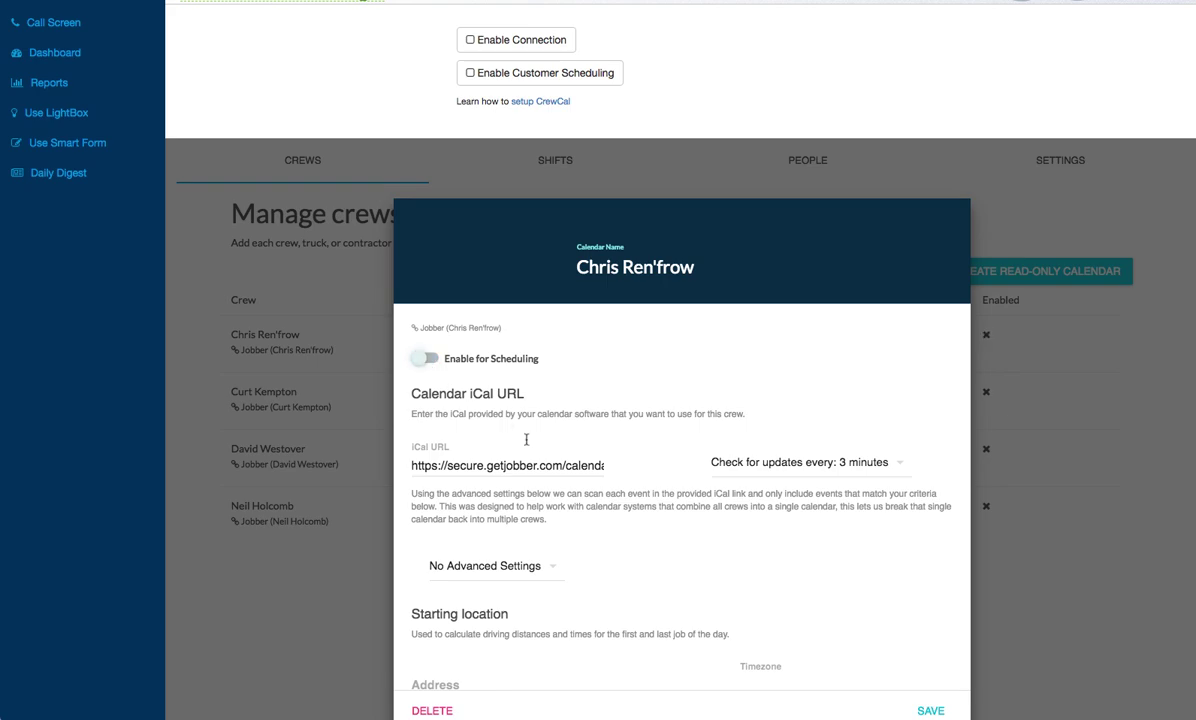
{"action": "scroll", "coordinate": [427, 355], "scroll_direction": "down", "scroll_amount": 4}
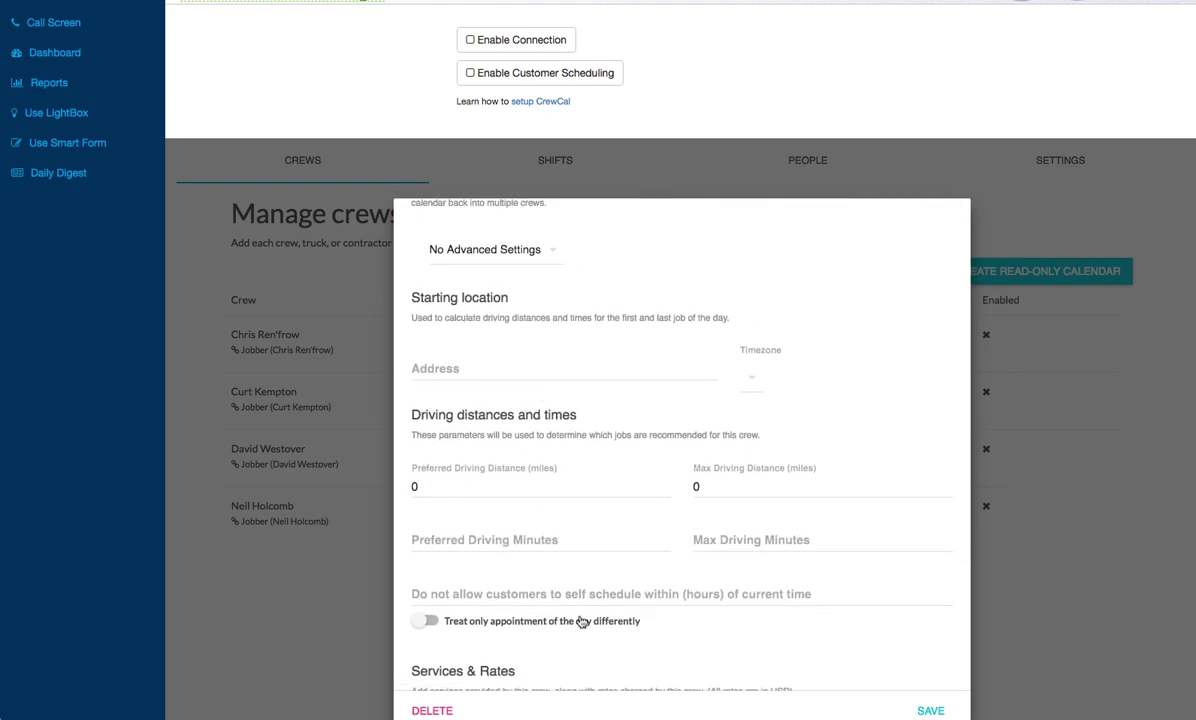
{"action": "scroll", "coordinate": [582, 620], "scroll_direction": "down", "scroll_amount": 3}
{"action": "scroll", "coordinate": [542, 440], "scroll_direction": "down", "scroll_amount": 1}
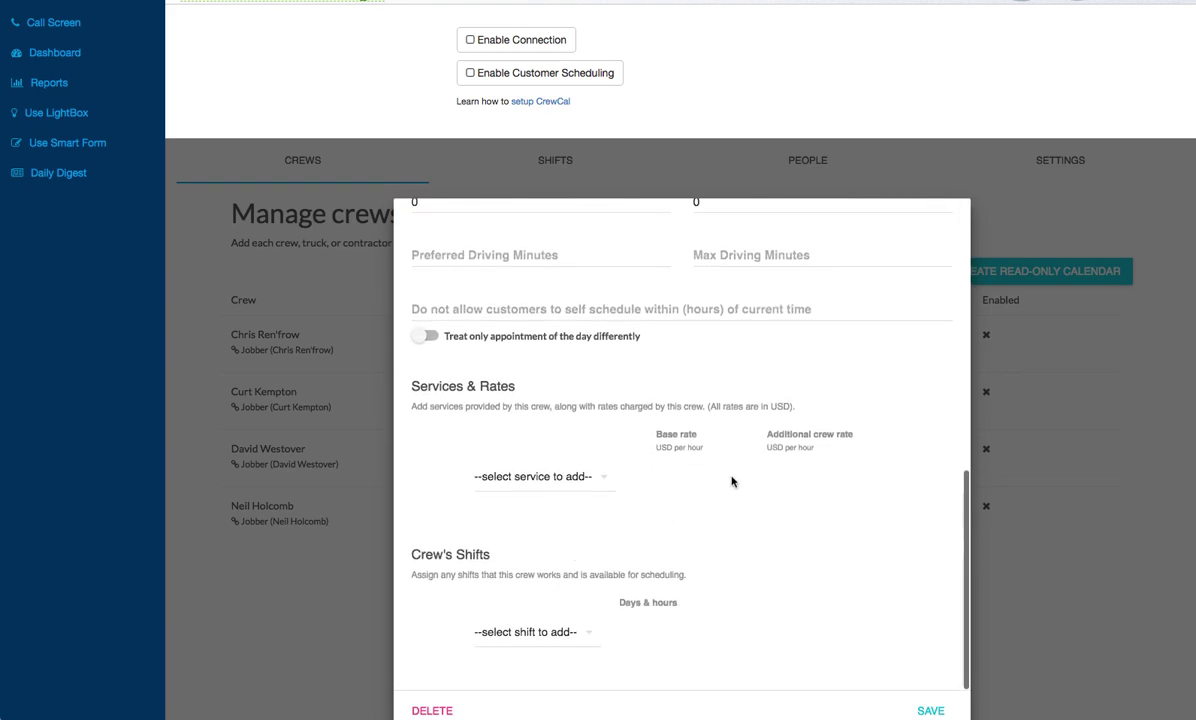
{"action": "scroll", "coordinate": [512, 360], "scroll_direction": "up", "scroll_amount": 4}
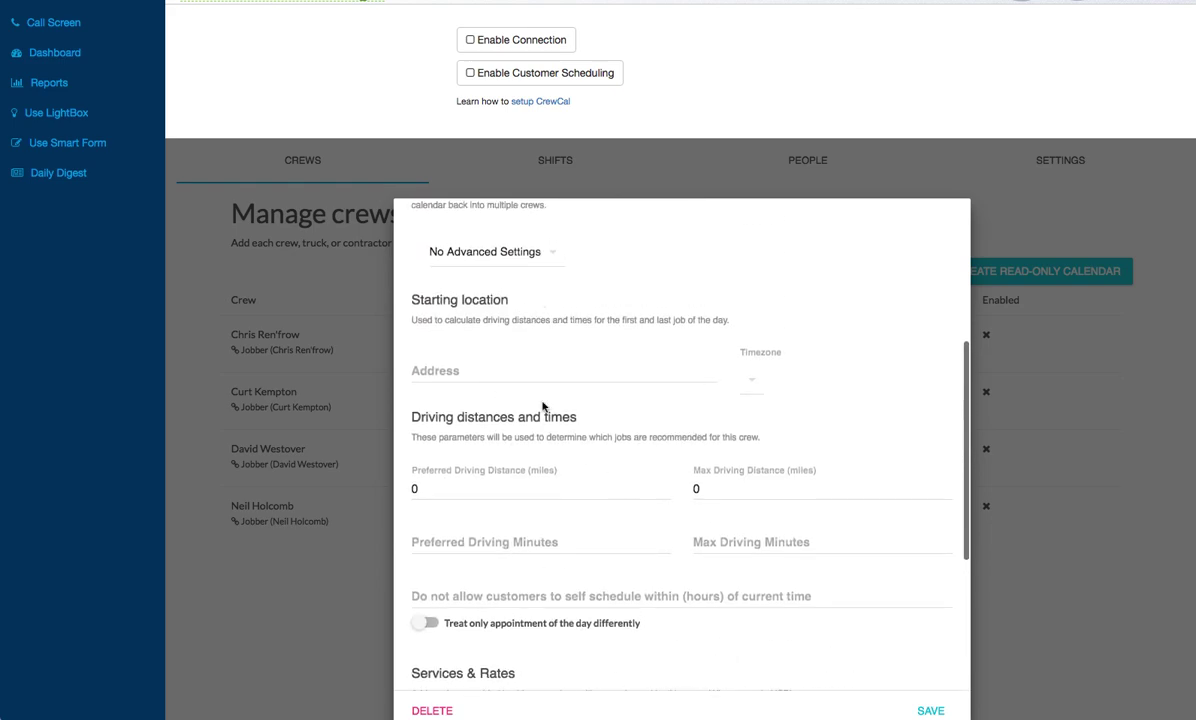
{"action": "left_click", "coordinate": [1166, 451]}
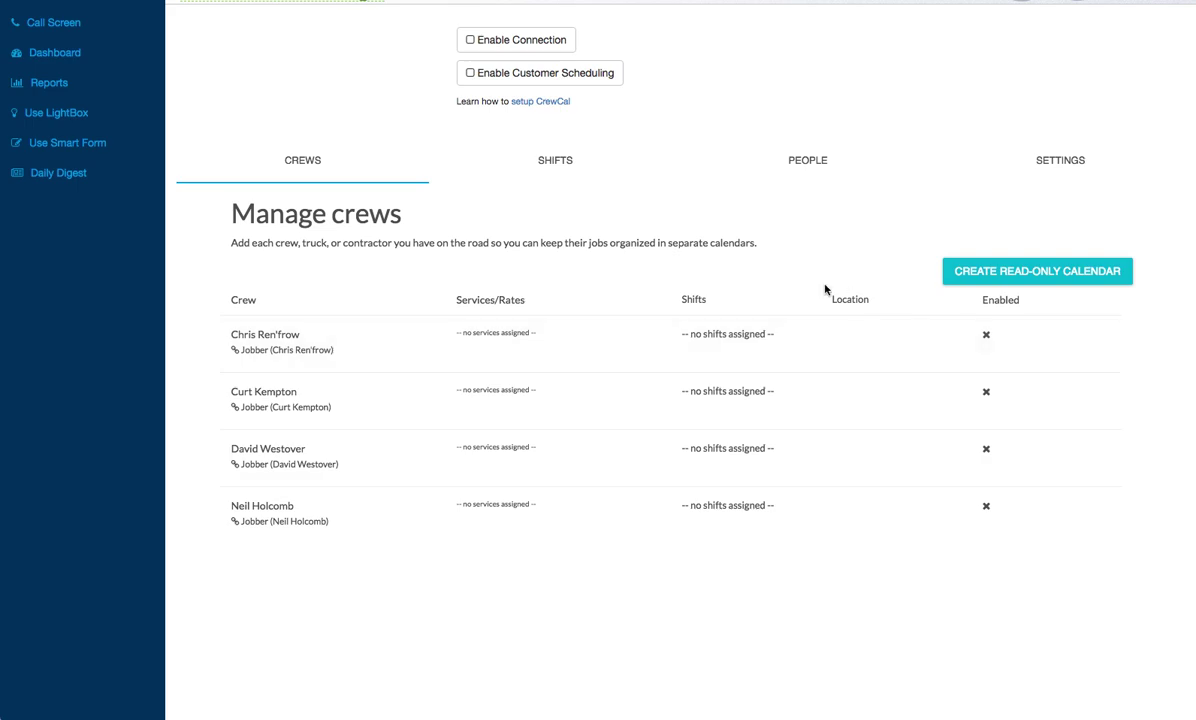
Look at where Help is found and at CrewCal's Manage Settings, returning to the Manage crews list.
{"action": "scroll", "coordinate": [790, 275], "scroll_direction": "up", "scroll_amount": 2}
{"action": "left_click", "coordinate": [1135, 20]}
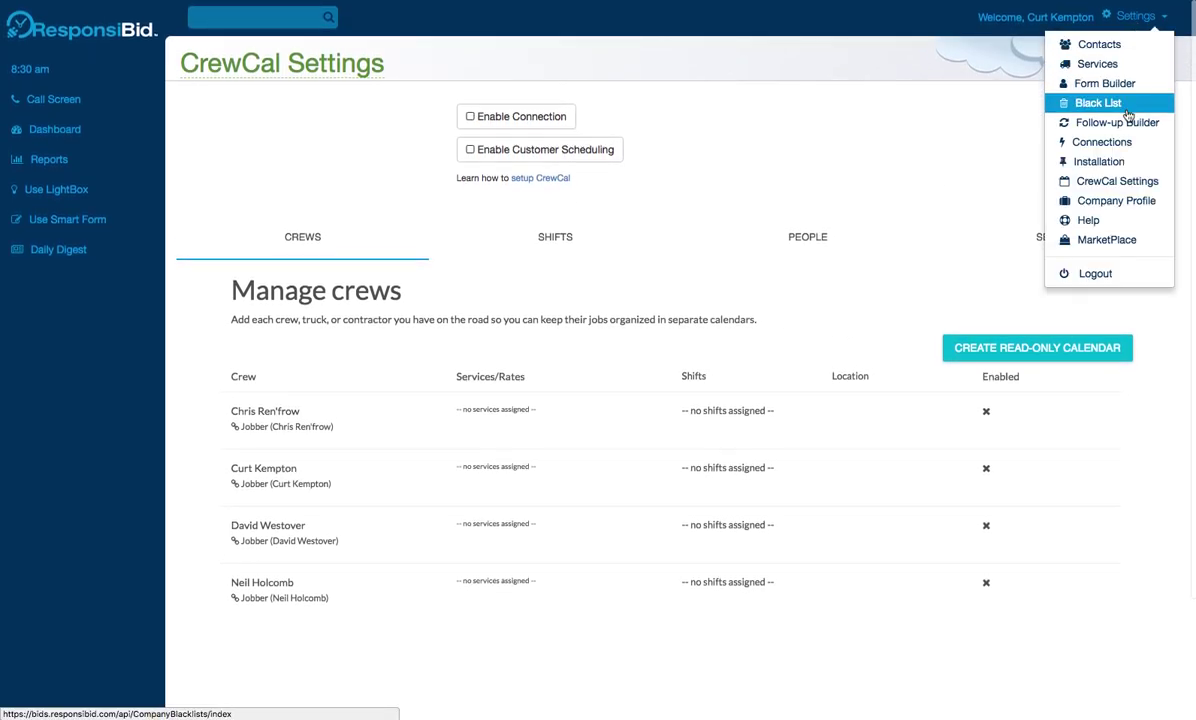
{"action": "left_click", "coordinate": [1082, 225]}
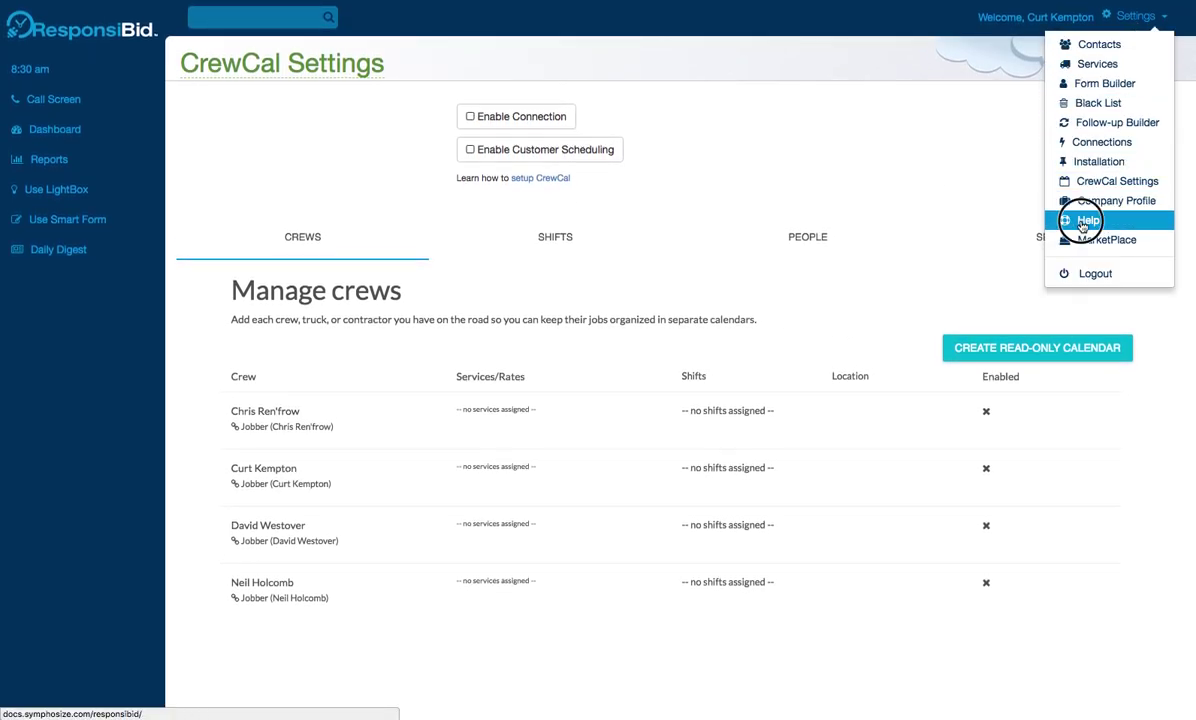
{"action": "left_click", "coordinate": [935, 226]}
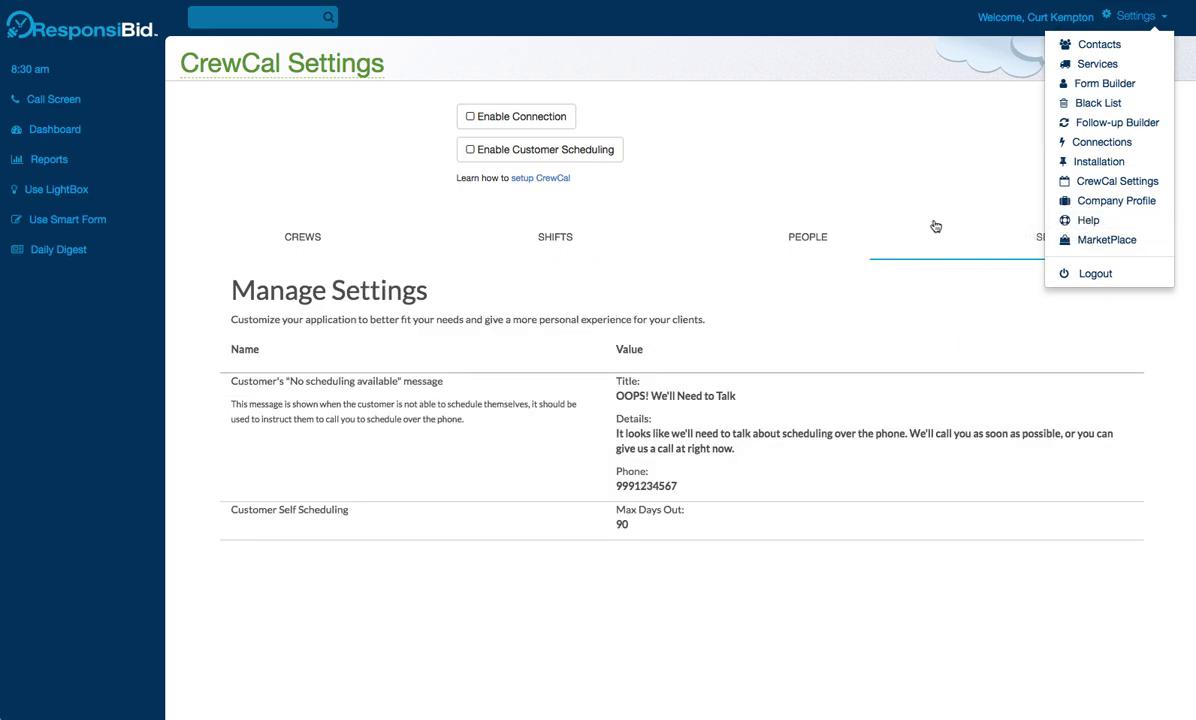
{"action": "left_click", "coordinate": [305, 236]}
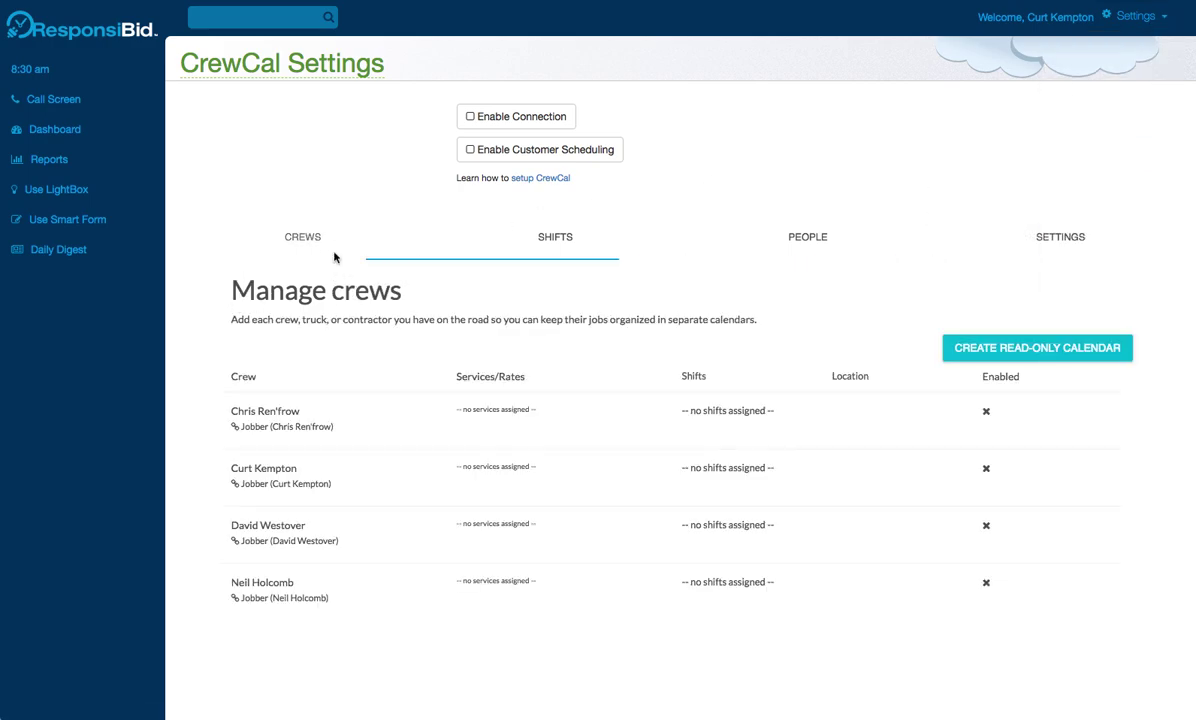